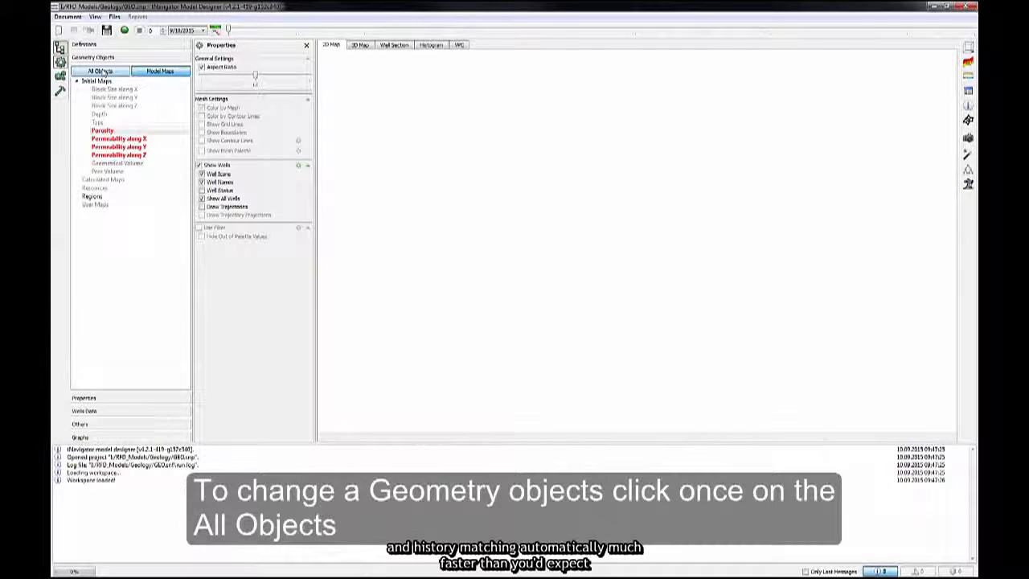
# List all geometry objects and open the well trajectories import calculation for the Wells object
pyautogui.click(101, 72)
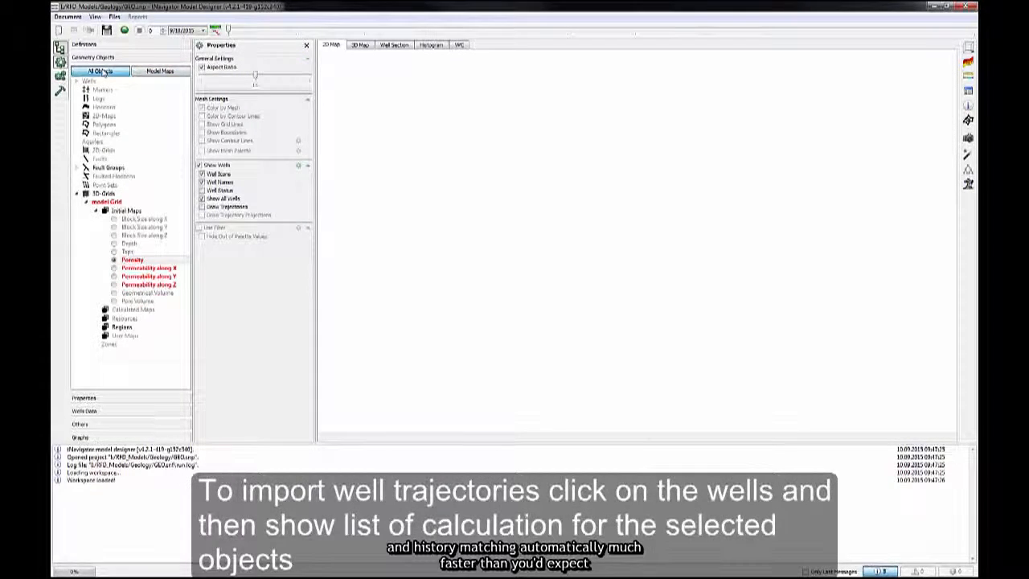
pyautogui.click(94, 82)
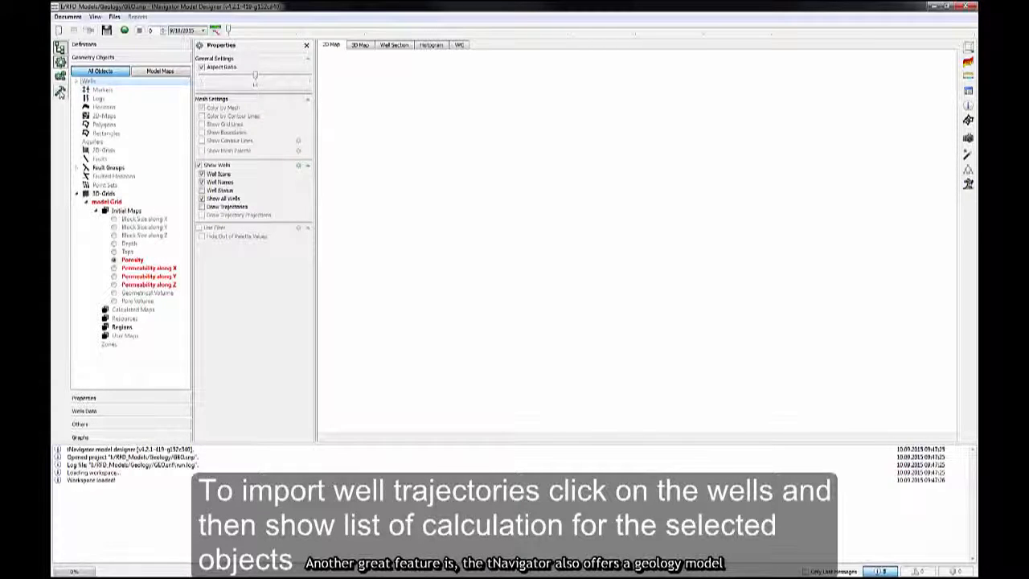
pyautogui.click(60, 93)
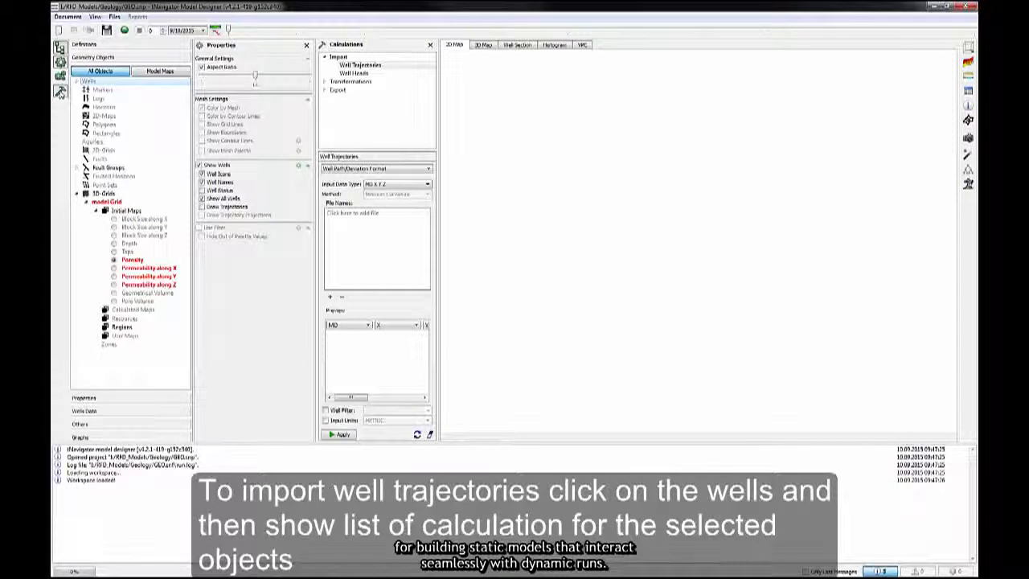
# Add the deviation files 1.dev through 23.dev from the Demo_Geology\Trajectories GWTD folder to the well trajectories import
pyautogui.click(362, 219)
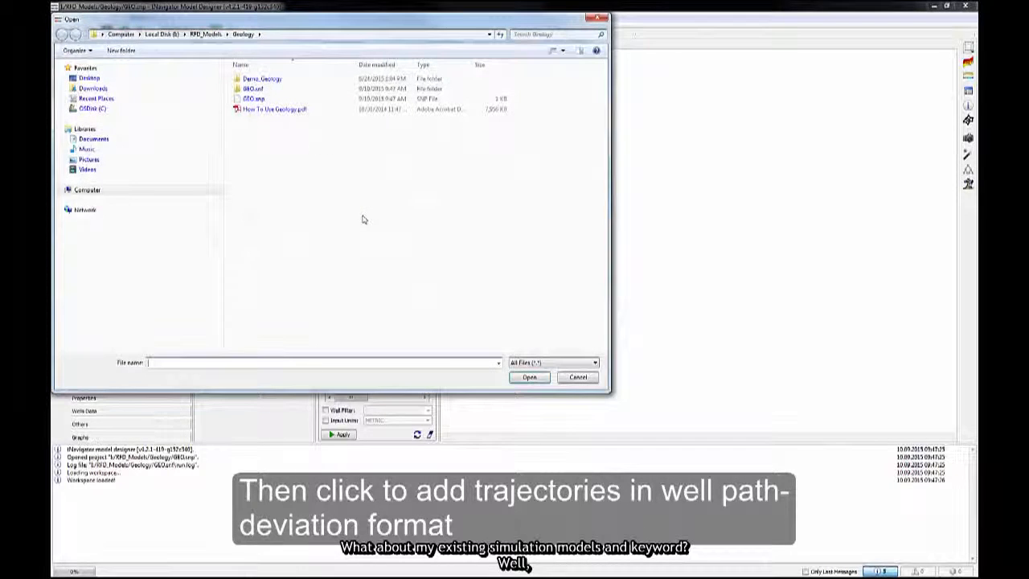
pyautogui.doubleClick(274, 80)
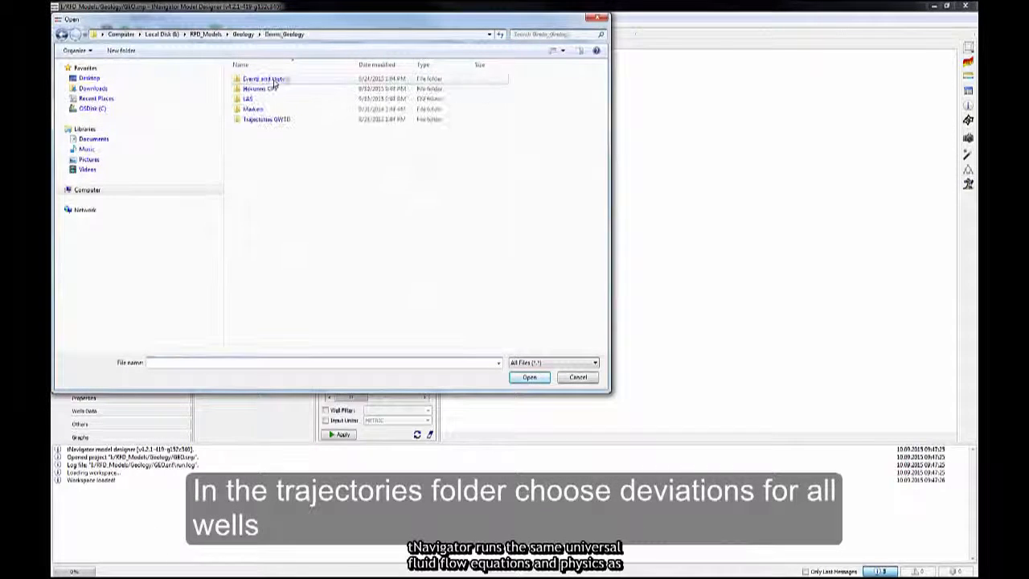
pyautogui.doubleClick(280, 119)
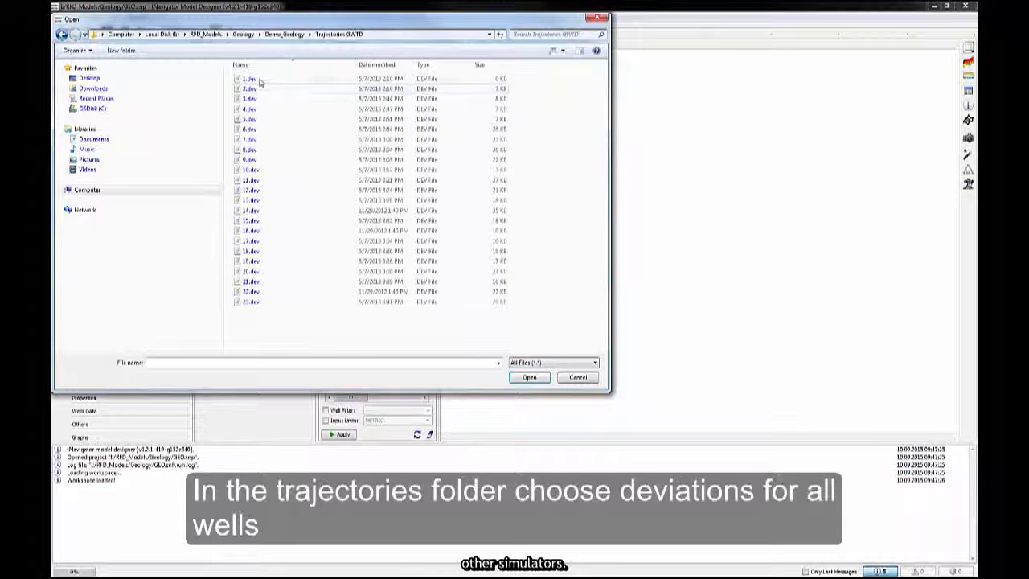
pyautogui.click(259, 80)
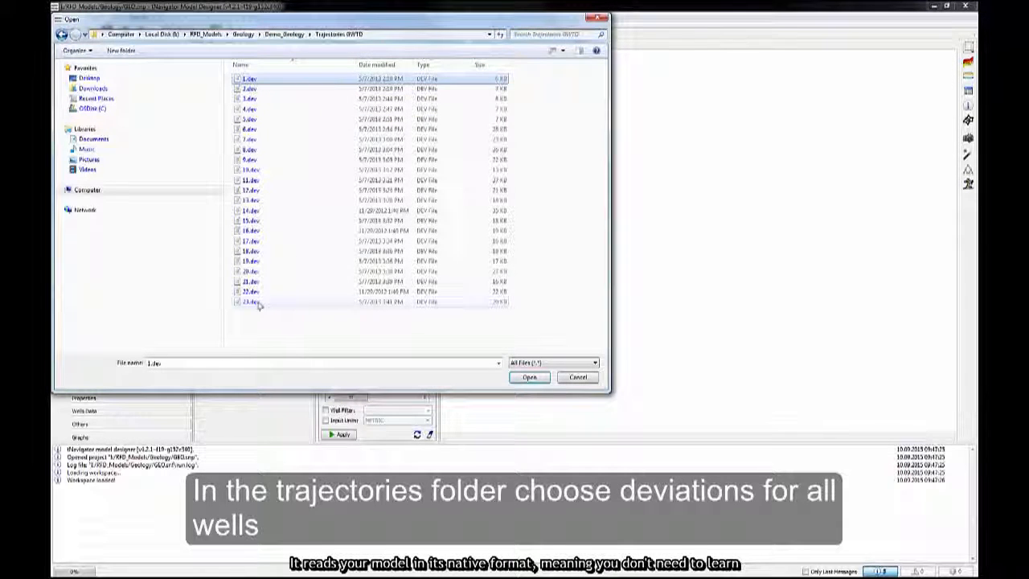
pyautogui.keyDown('shift'); pyautogui.click(336, 302); pyautogui.keyUp('shift')
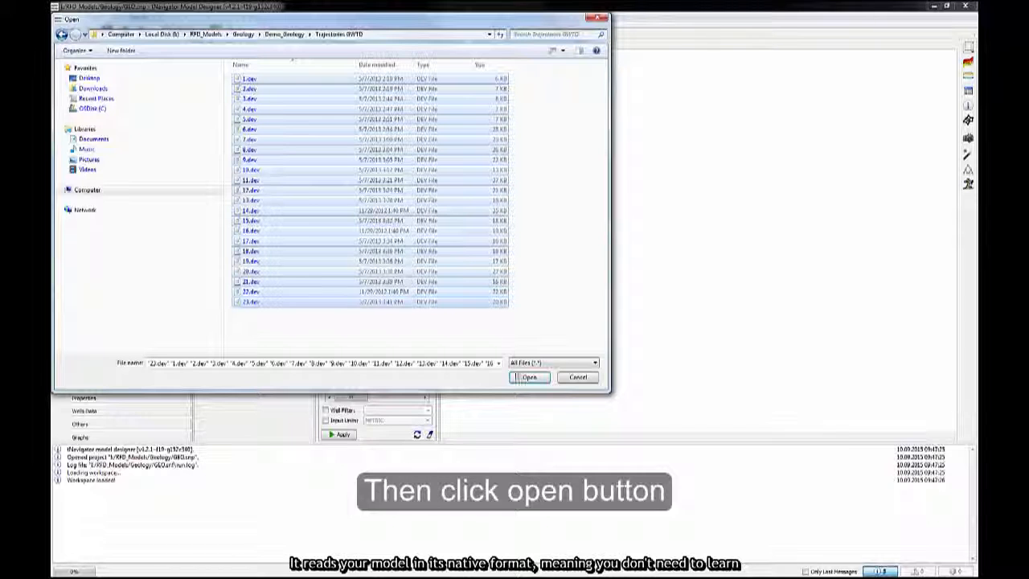
pyautogui.click(528, 378)
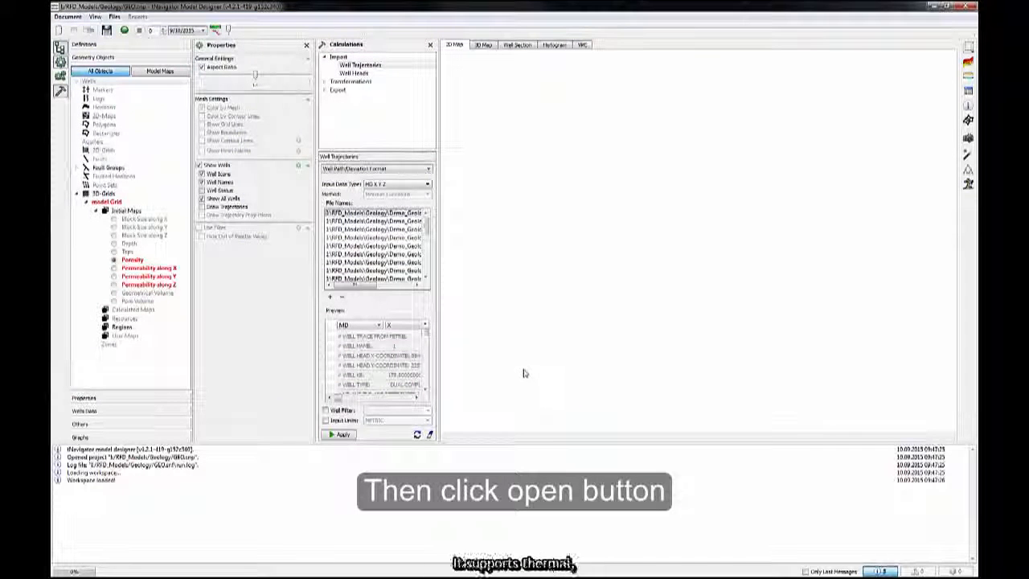
# Check the MD, X, Y and Z column assignments in the preview and run the well trajectories import
pyautogui.moveTo(439, 310); pyautogui.dragTo(527, 341)
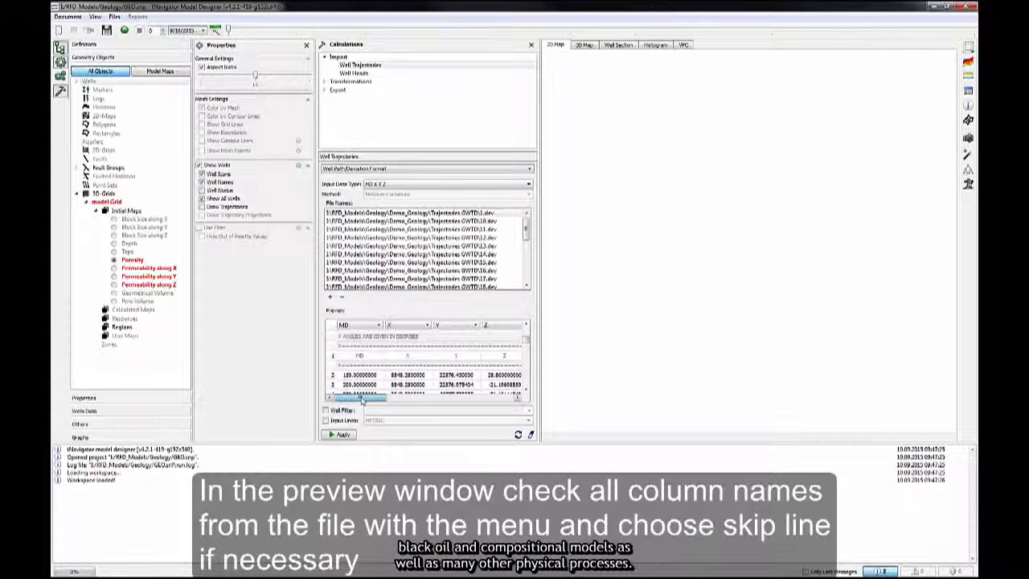
pyautogui.moveTo(362, 400)
pyautogui.mouseDown()
pyautogui.moveTo(471, 397)
pyautogui.moveTo(344, 397)
pyautogui.mouseUp()
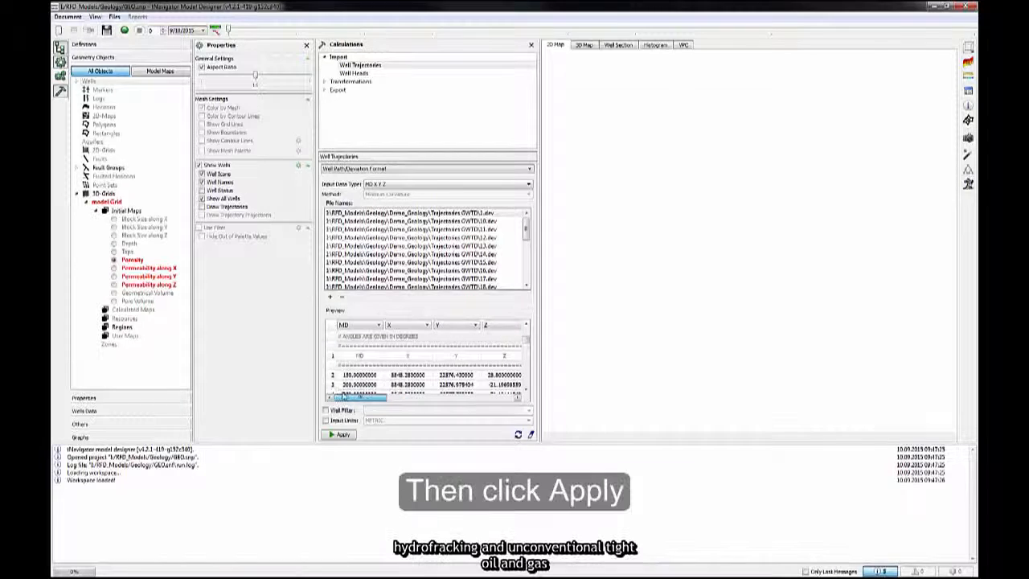
pyautogui.click(341, 436)
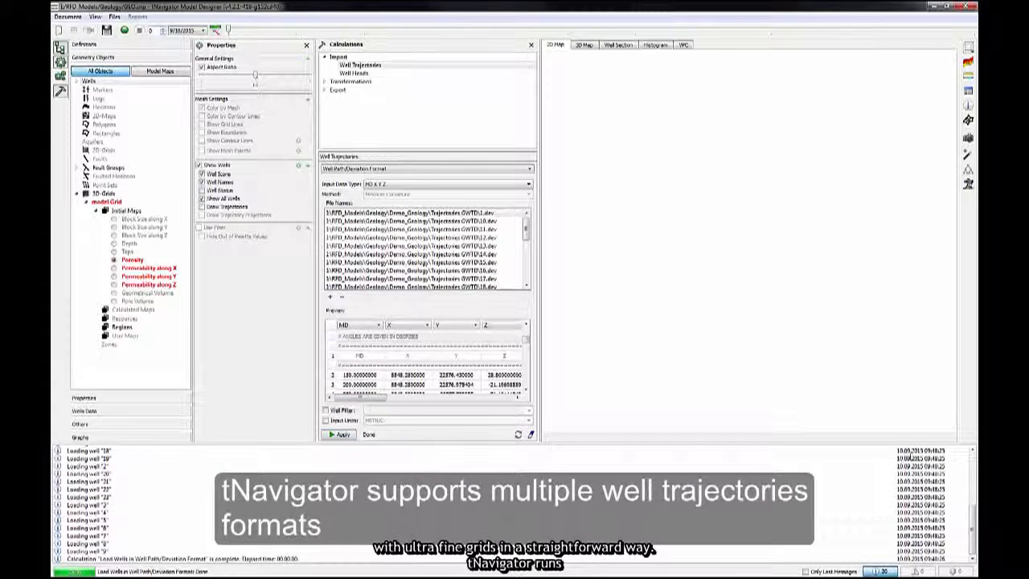
# Shrink the message log and review the file formats available for importing well trajectories
pyautogui.moveTo(891, 451); pyautogui.dragTo(888, 553)
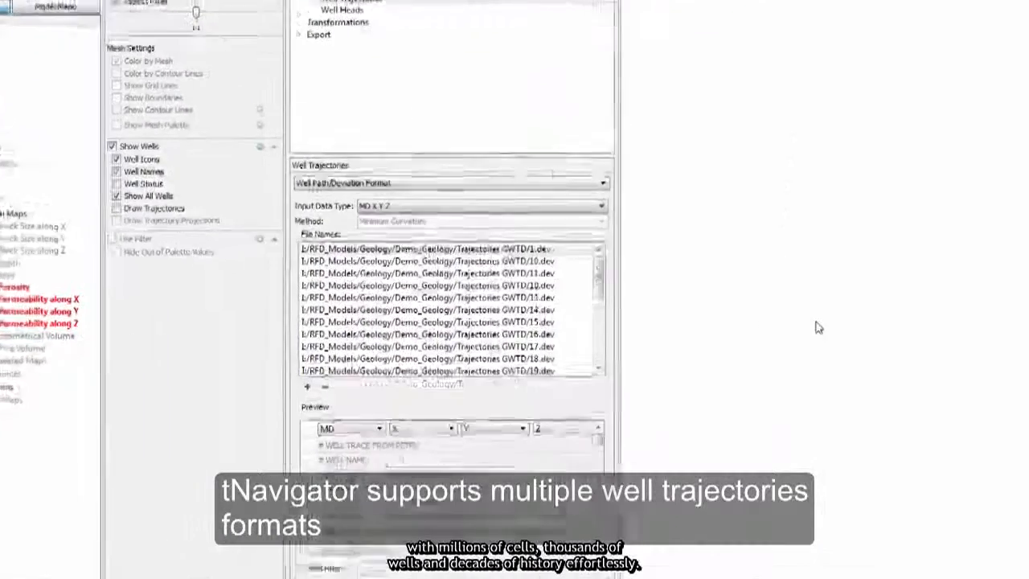
pyautogui.click(530, 190)
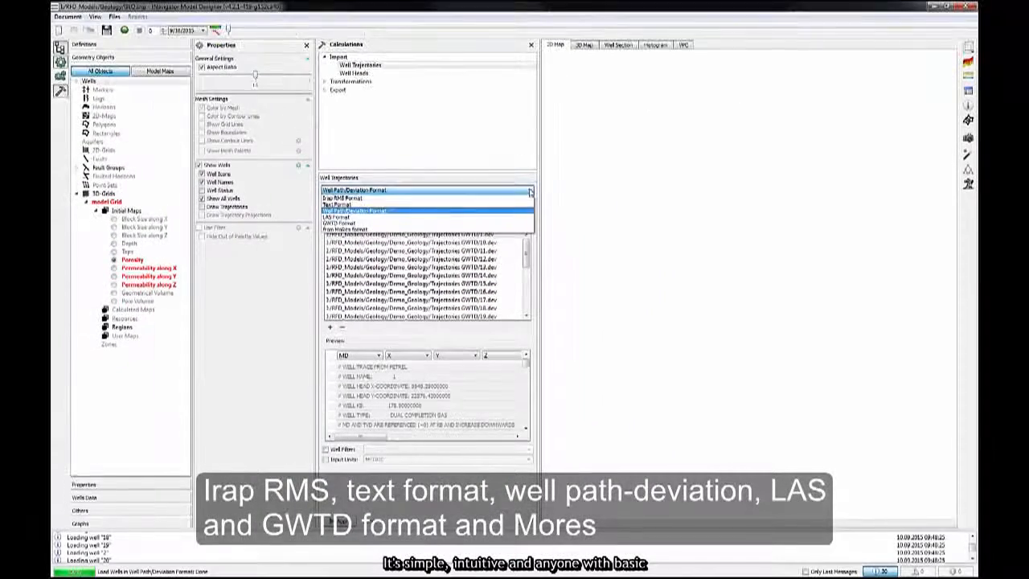
pyautogui.click(529, 191)
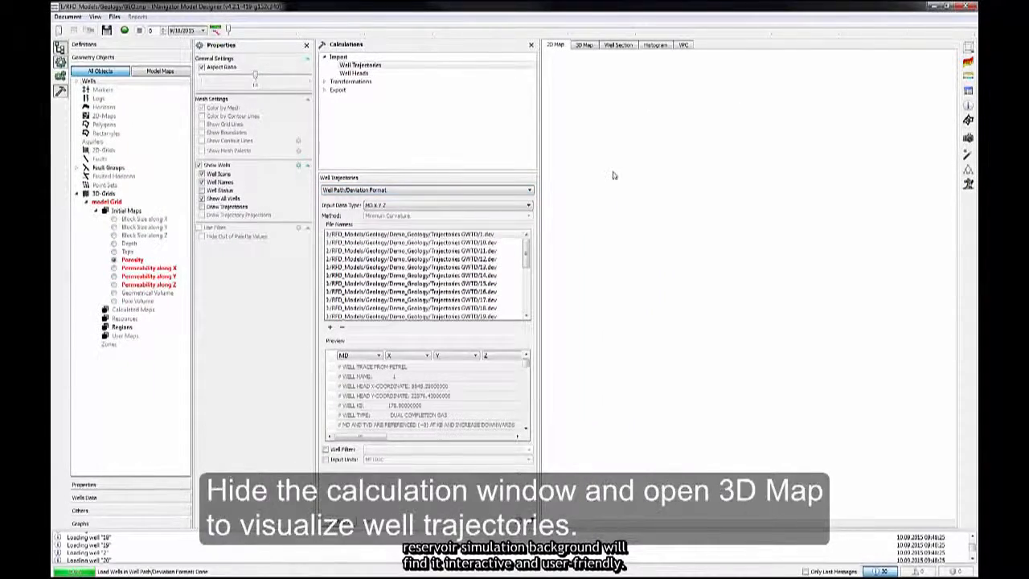
# Hide the calculations and inspect the imported well trajectories in the 3D map
pyautogui.click(531, 45)
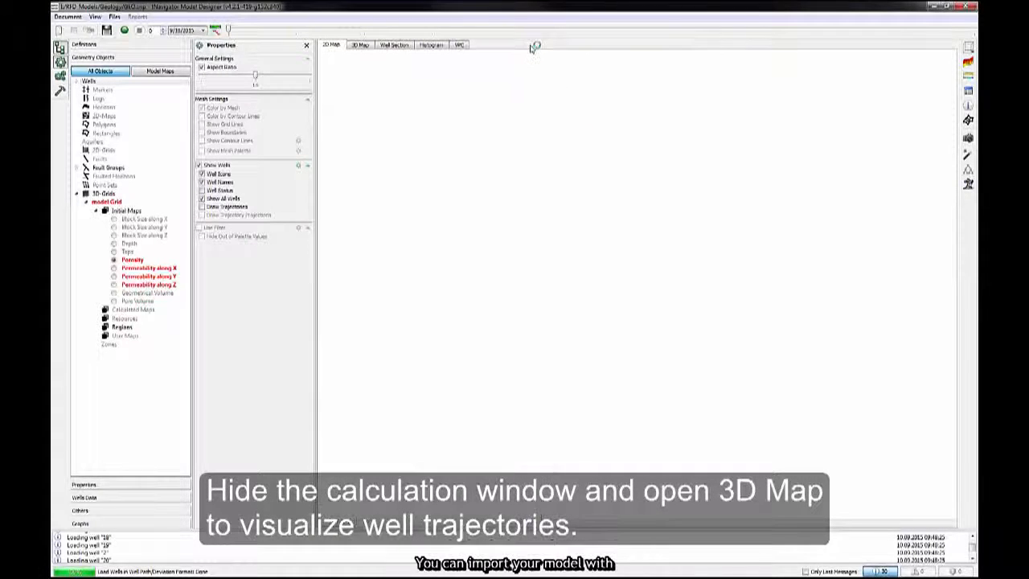
pyautogui.click(361, 45)
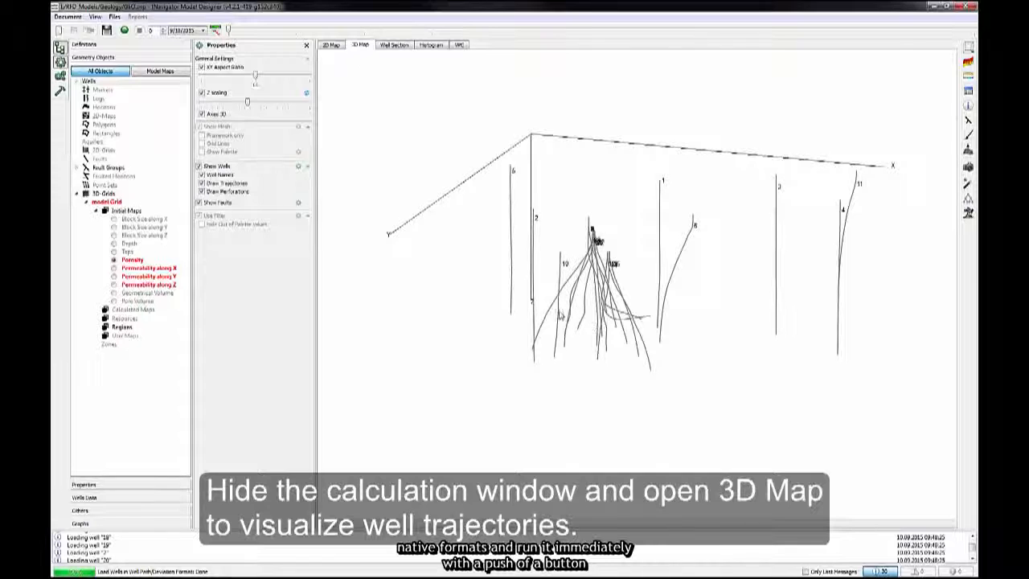
pyautogui.moveTo(561, 315)
pyautogui.mouseDown()
pyautogui.moveTo(580, 317)
pyautogui.moveTo(548, 318)
pyautogui.moveTo(565, 325)
pyautogui.moveTo(554, 325)
pyautogui.mouseUp()
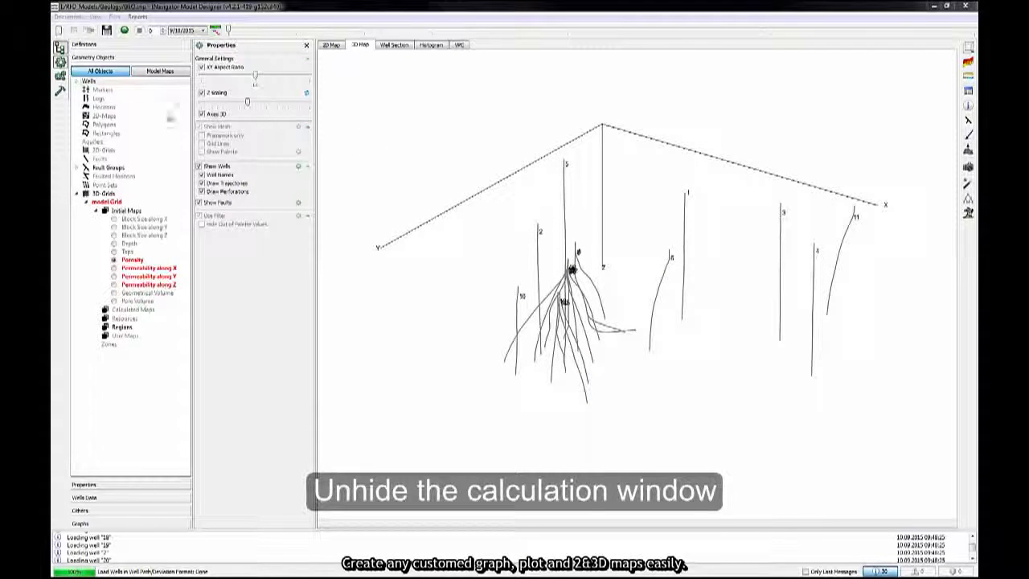
# Show the calculations again and open the text format import for the Markers object
pyautogui.click(59, 76)
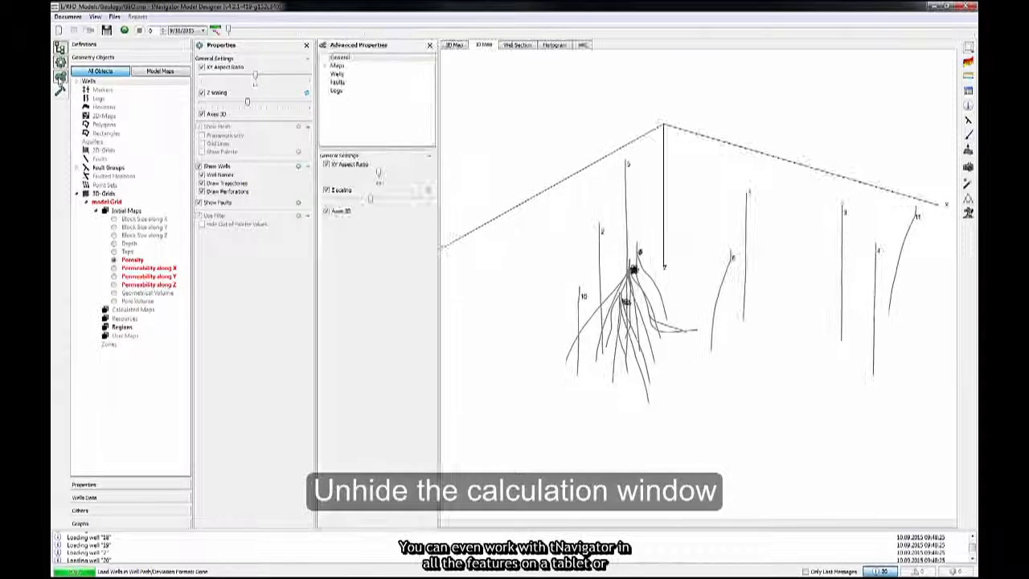
pyautogui.click(59, 90)
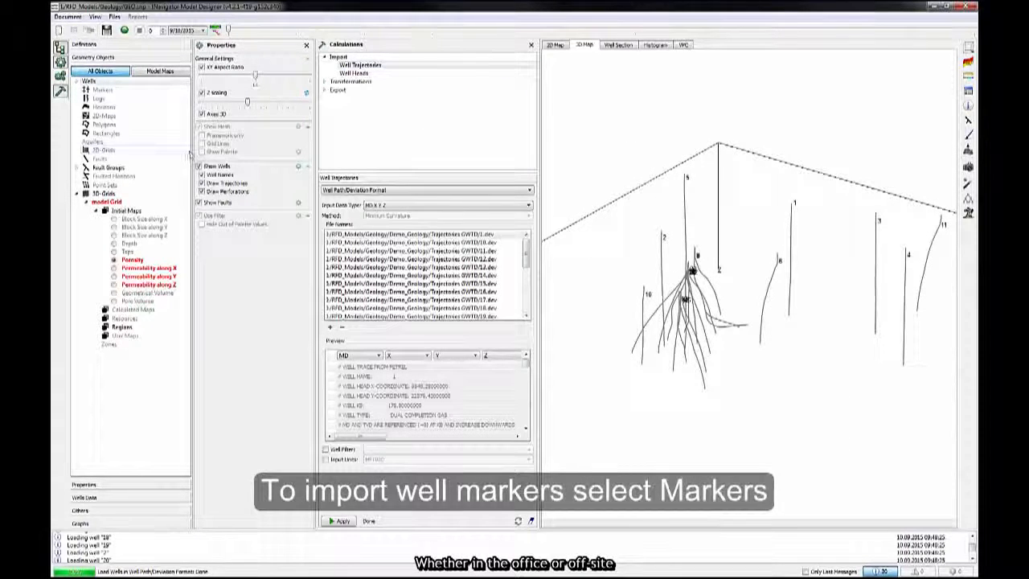
pyautogui.click(102, 90)
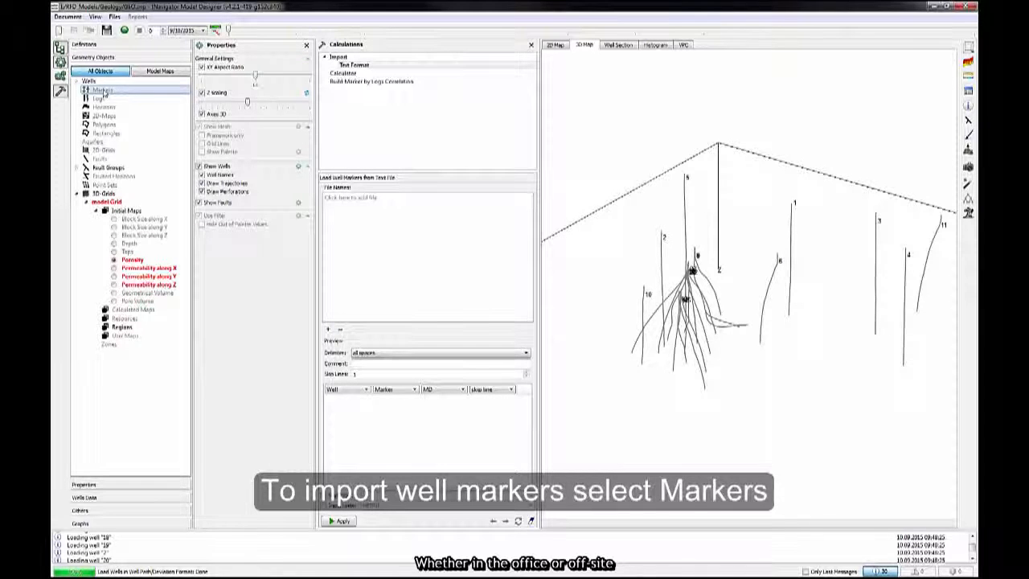
# Import the well markers from markers.txt in the Demo_Geology\Markers folder, checking the Well, Marker and MD columns
pyautogui.click(366, 203)
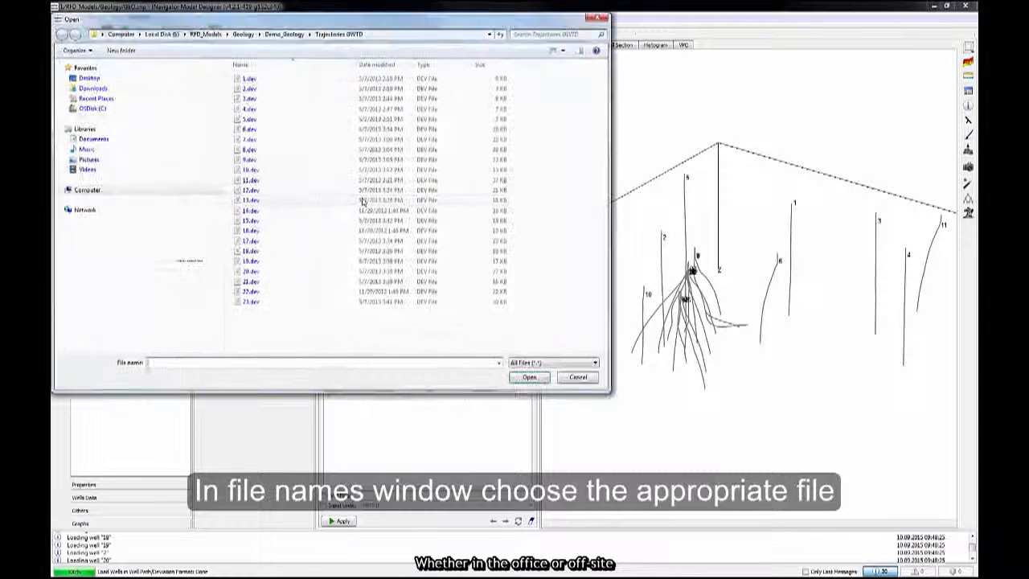
pyautogui.press('BackSpace')
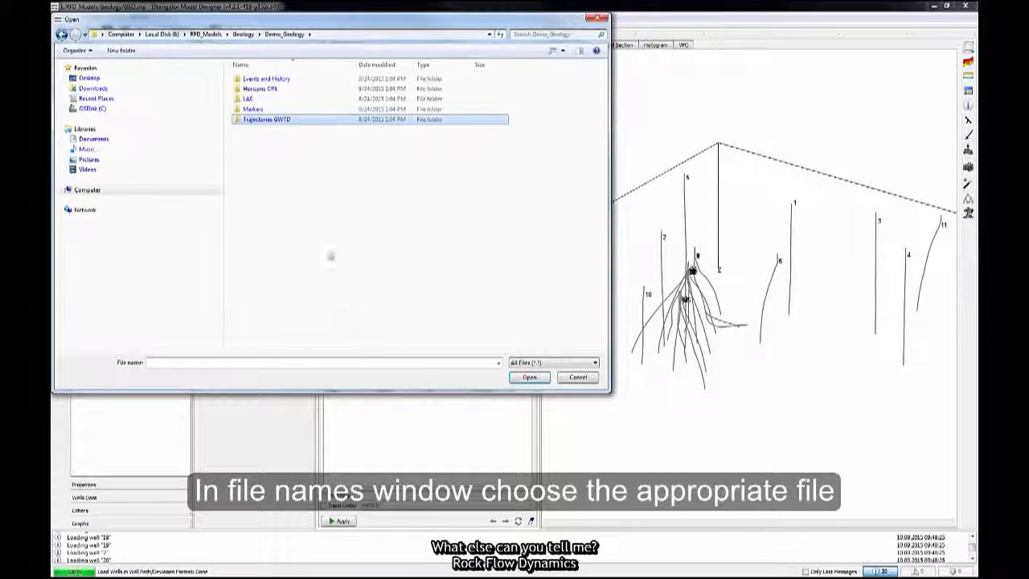
pyautogui.doubleClick(254, 109)
pyautogui.click(258, 79)
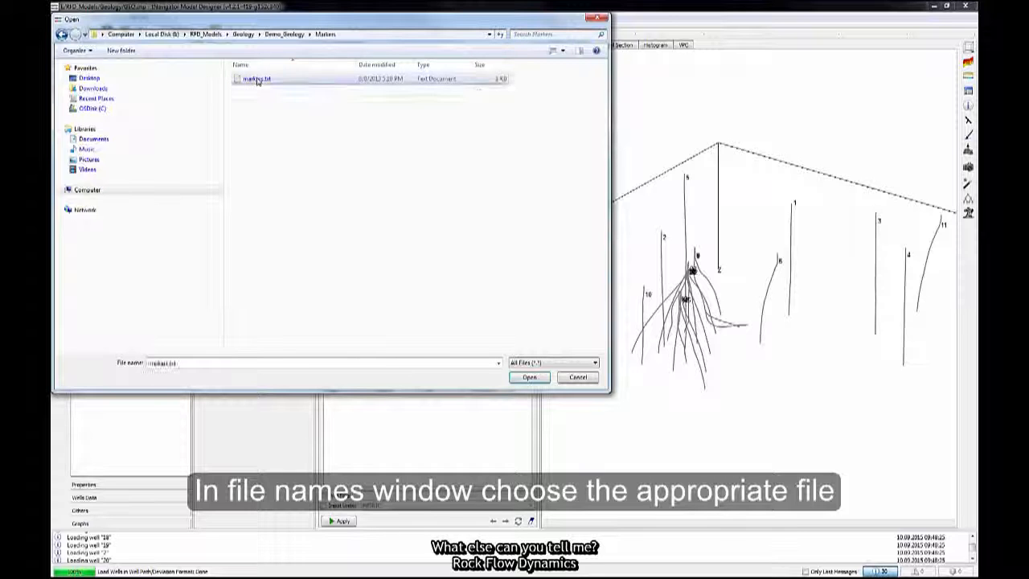
pyautogui.click(535, 379)
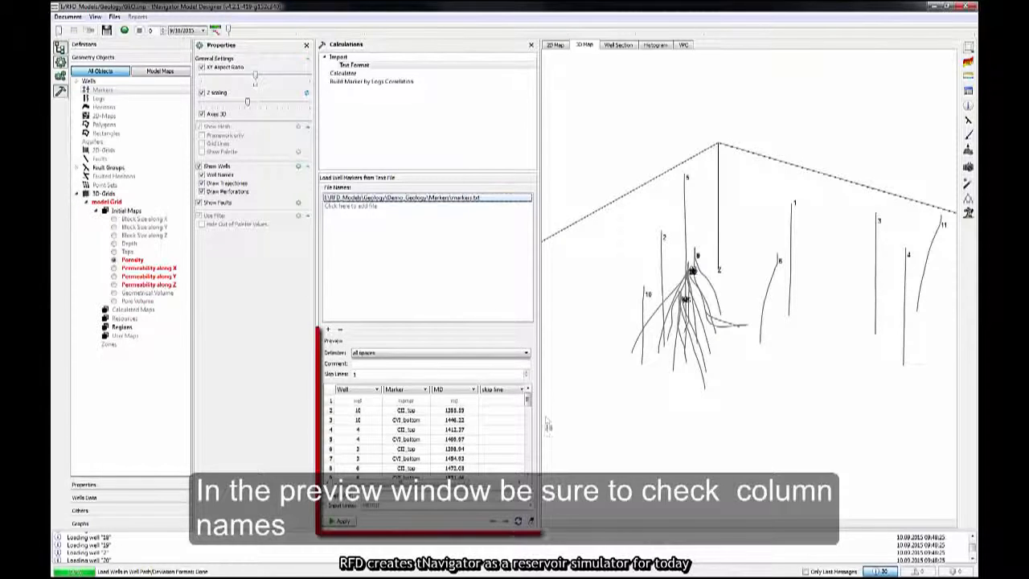
pyautogui.moveTo(531, 402)
pyautogui.mouseDown()
pyautogui.moveTo(528, 460)
pyautogui.moveTo(527, 396)
pyautogui.mouseUp()
pyautogui.click(342, 522)
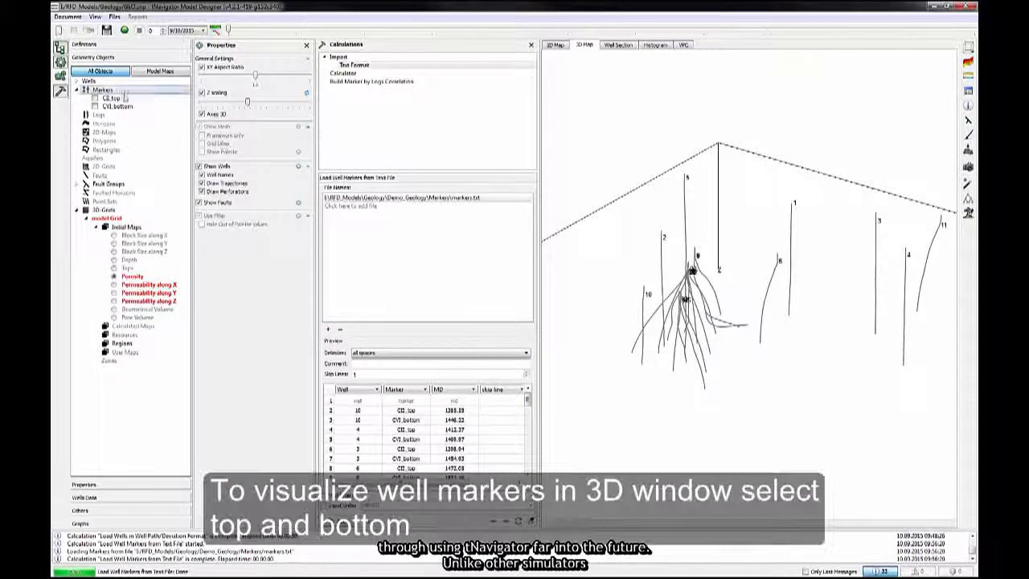
# Display the top and bottom well markers on the wells in the 3D map and save the project
pyautogui.click(95, 98)
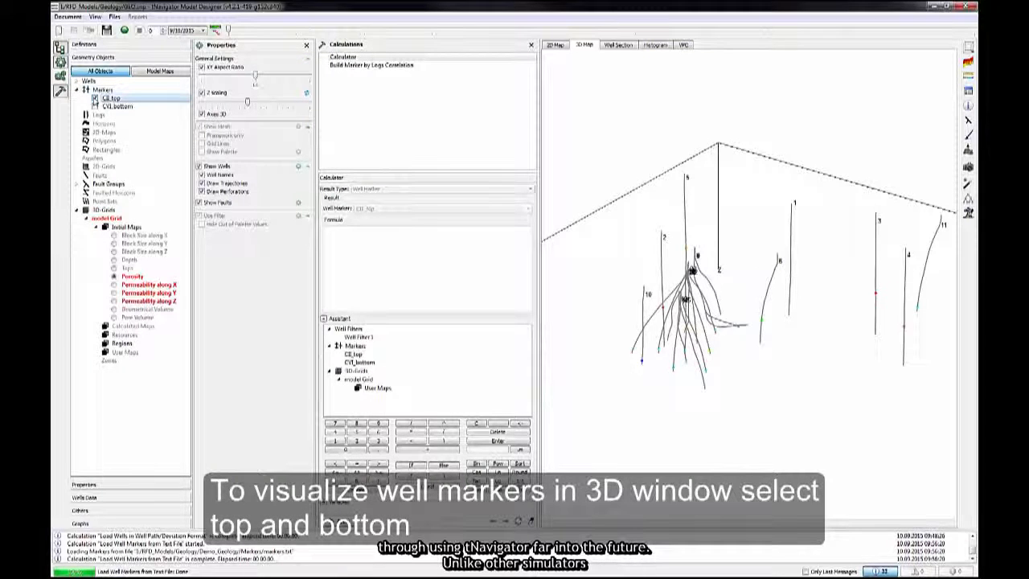
pyautogui.click(95, 106)
pyautogui.click(95, 107)
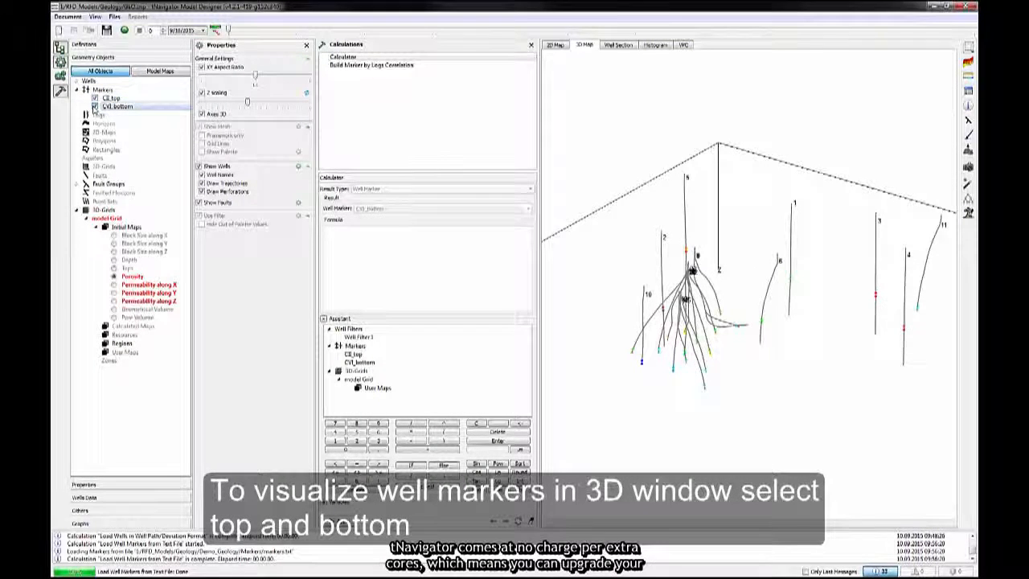
pyautogui.scroll(5, 867, 366)
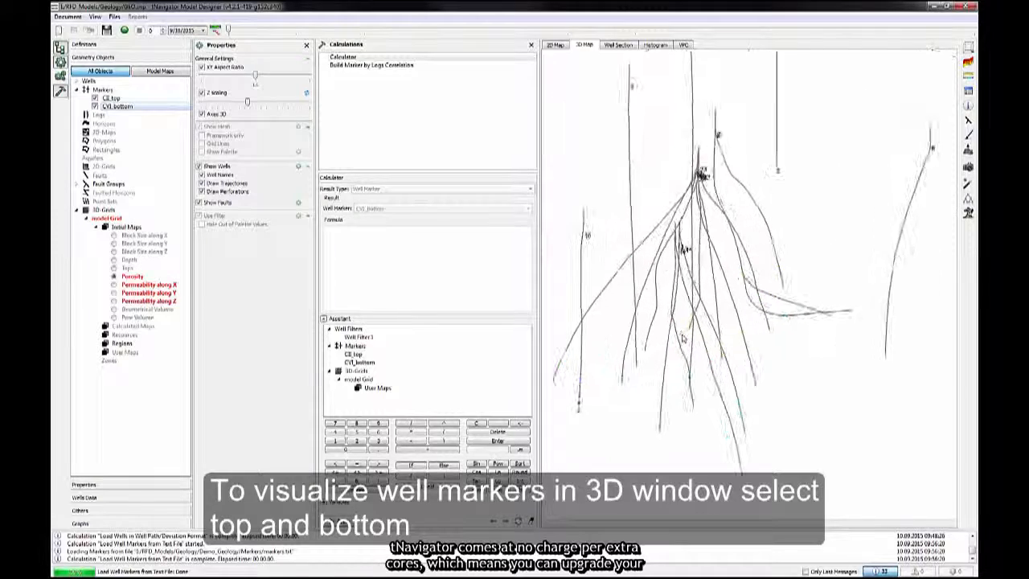
pyautogui.moveTo(715, 362); pyautogui.dragTo(710, 366)
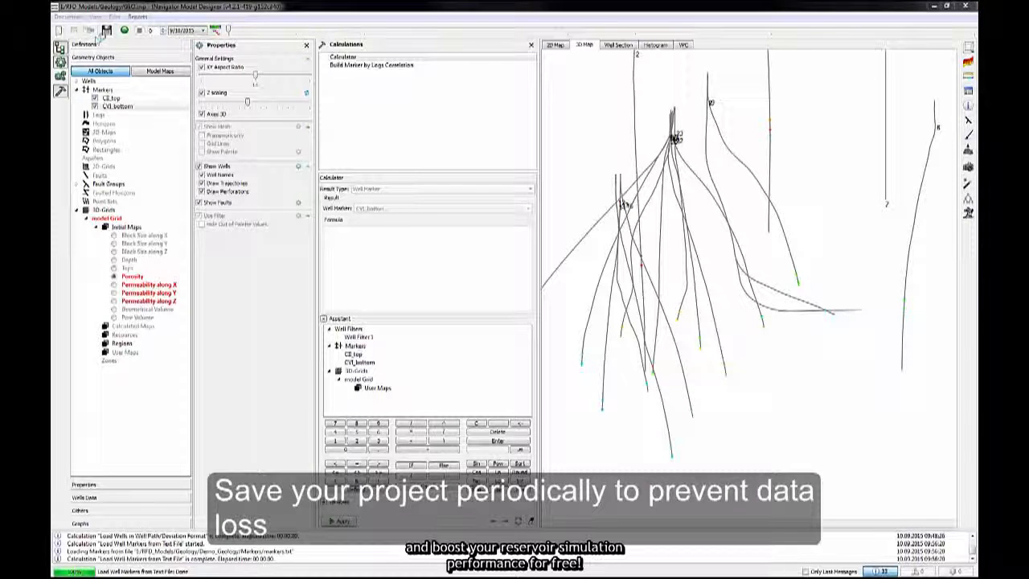
pyautogui.click(108, 31)
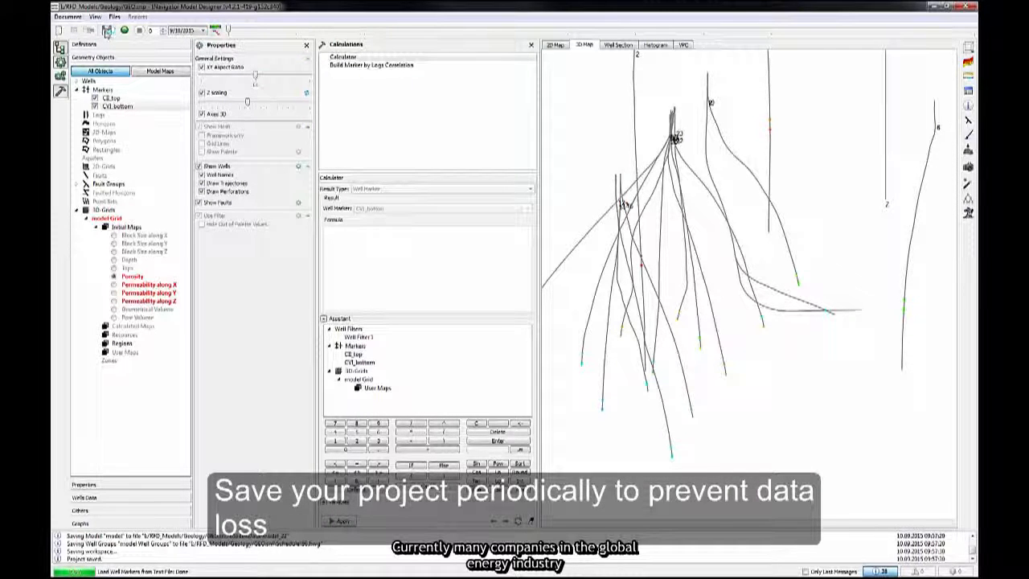
# Import the horizon files trend and trend1 in CPS format from the Demo_Geology\Horizons CPS folder
pyautogui.click(111, 125)
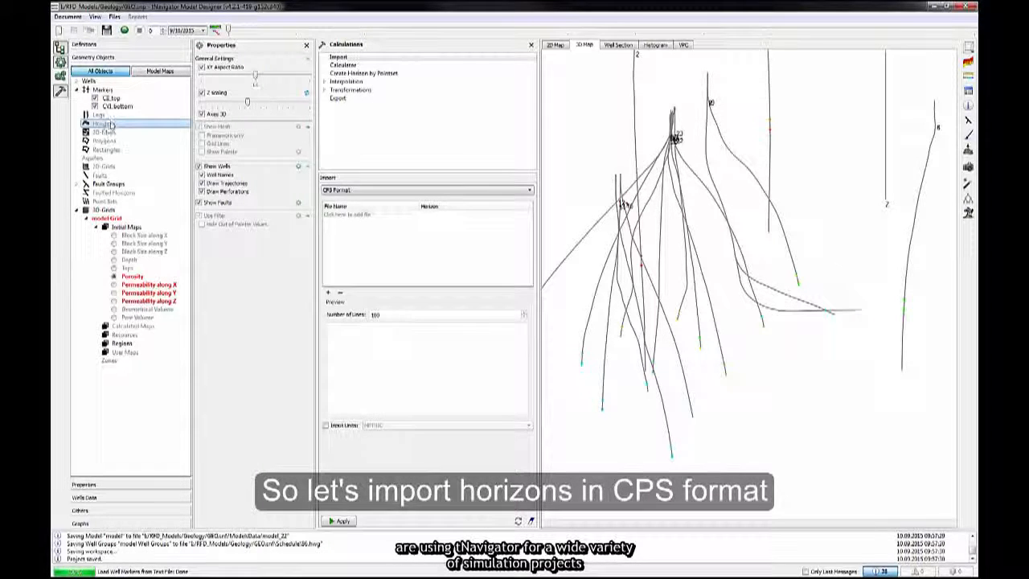
pyautogui.click(360, 219)
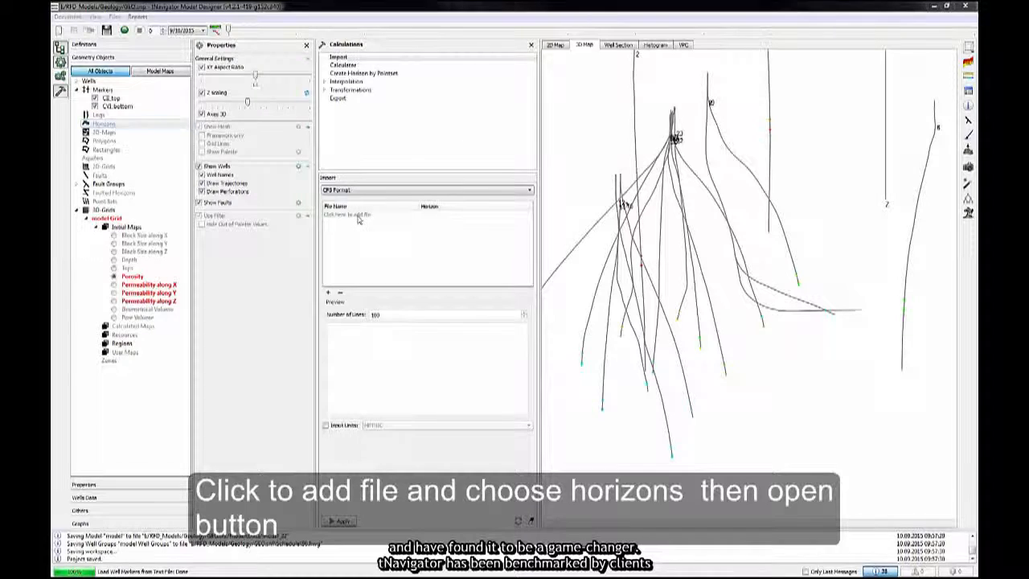
pyautogui.click(317, 200)
pyautogui.press('BackSpace')
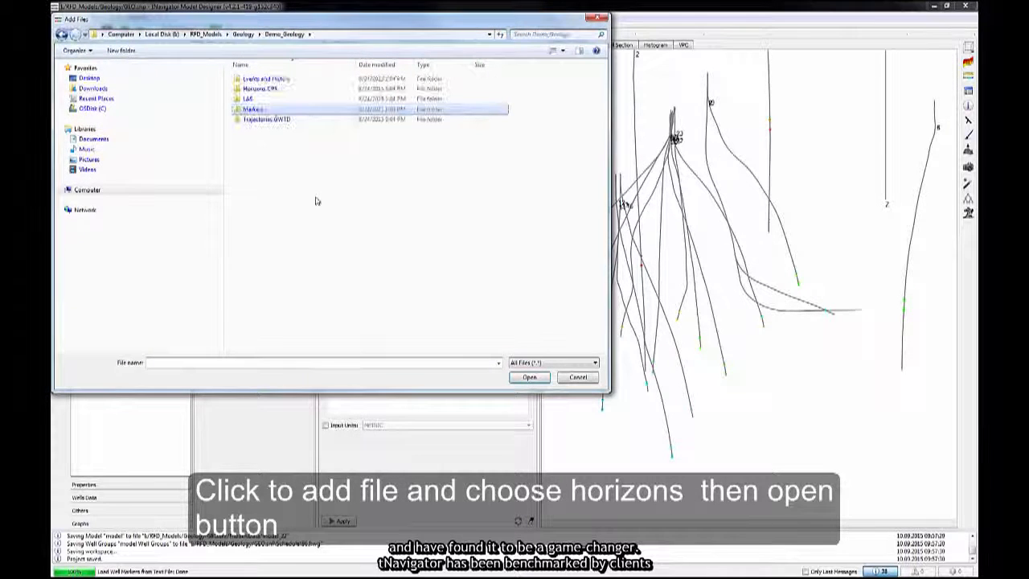
pyautogui.doubleClick(259, 88)
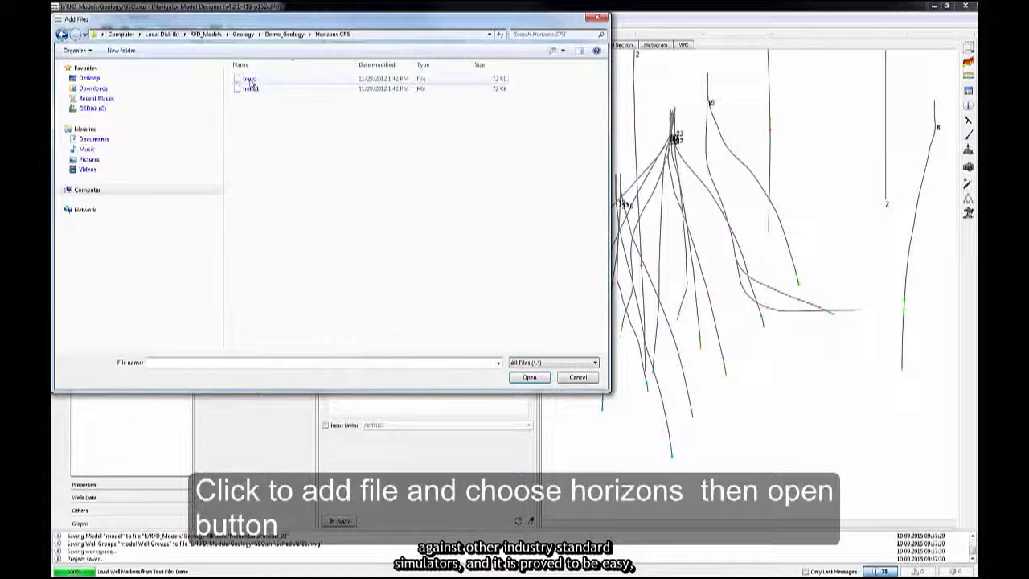
pyautogui.click(251, 79)
pyautogui.keyDown('shift'); pyautogui.click(250, 89); pyautogui.keyUp('shift')
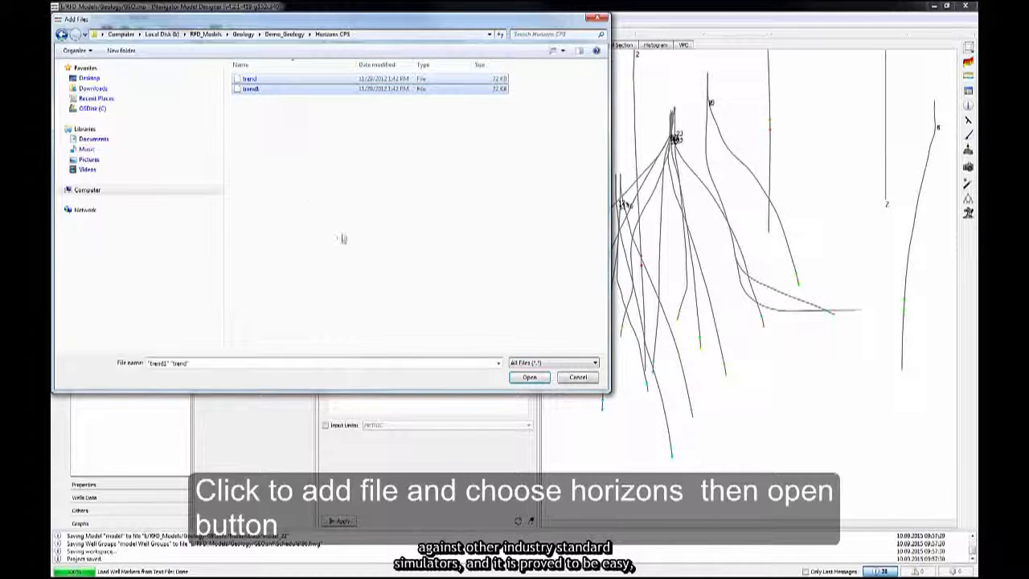
pyautogui.click(529, 378)
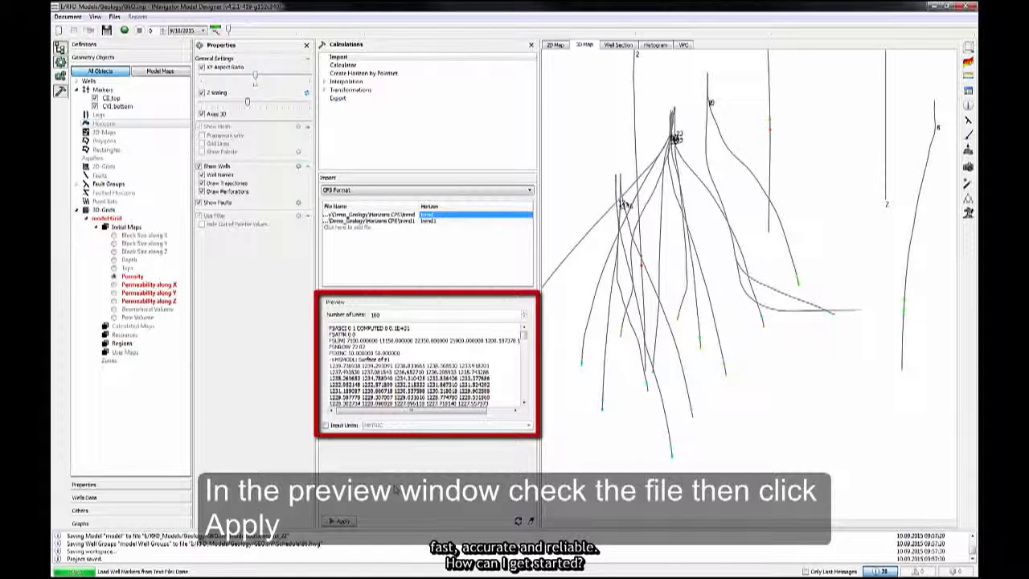
pyautogui.click(342, 521)
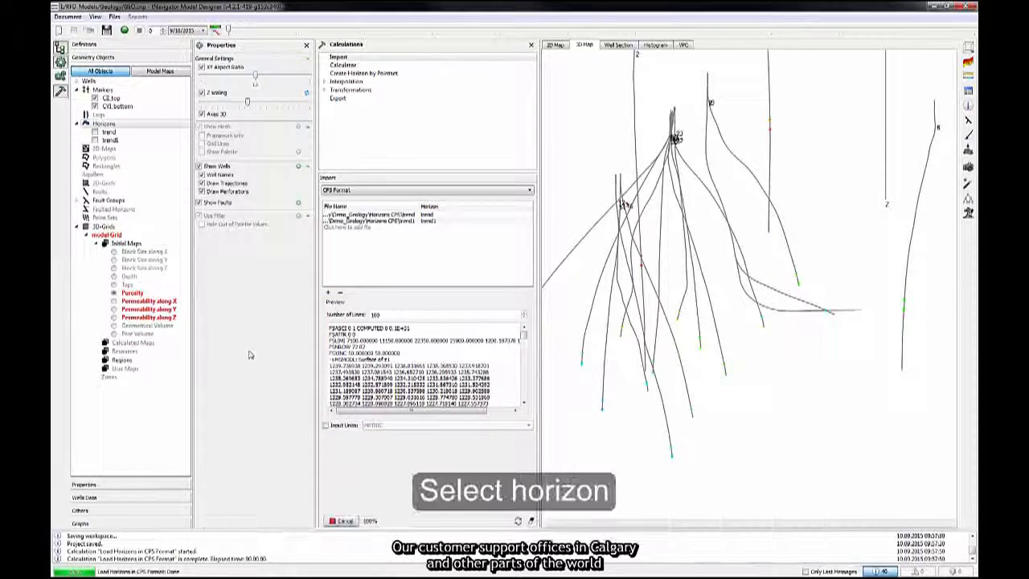
# Display the trend and trend1 horizons in the 3D map and adjust the view size to the trend horizon
pyautogui.click(95, 132)
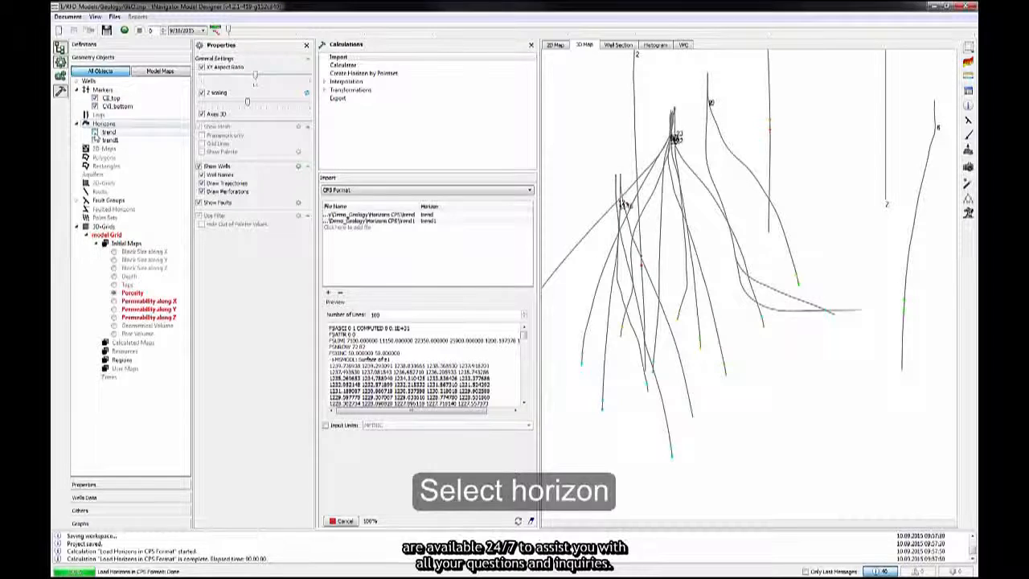
pyautogui.click(95, 141)
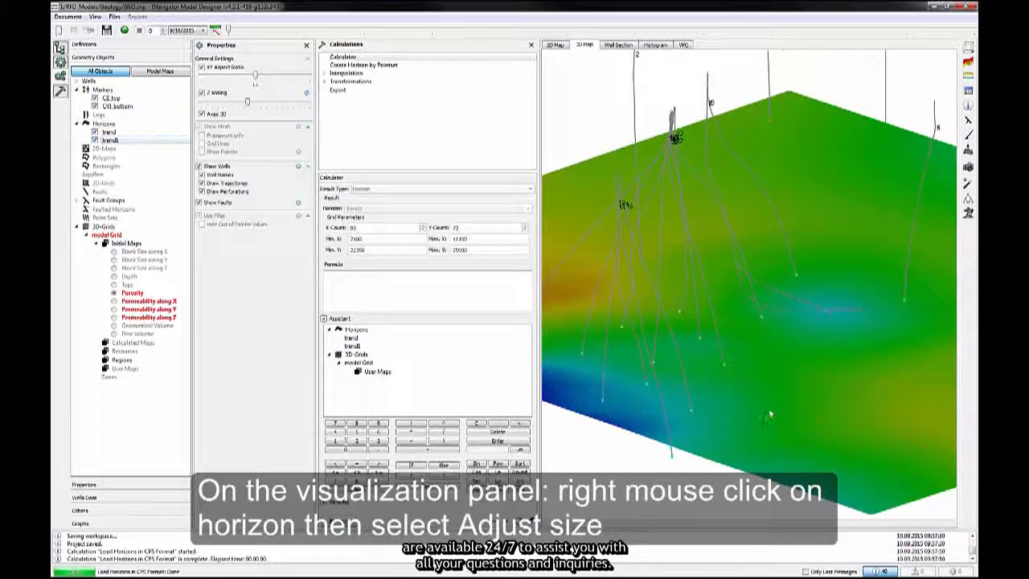
pyautogui.moveTo(768, 405); pyautogui.dragTo(771, 413)
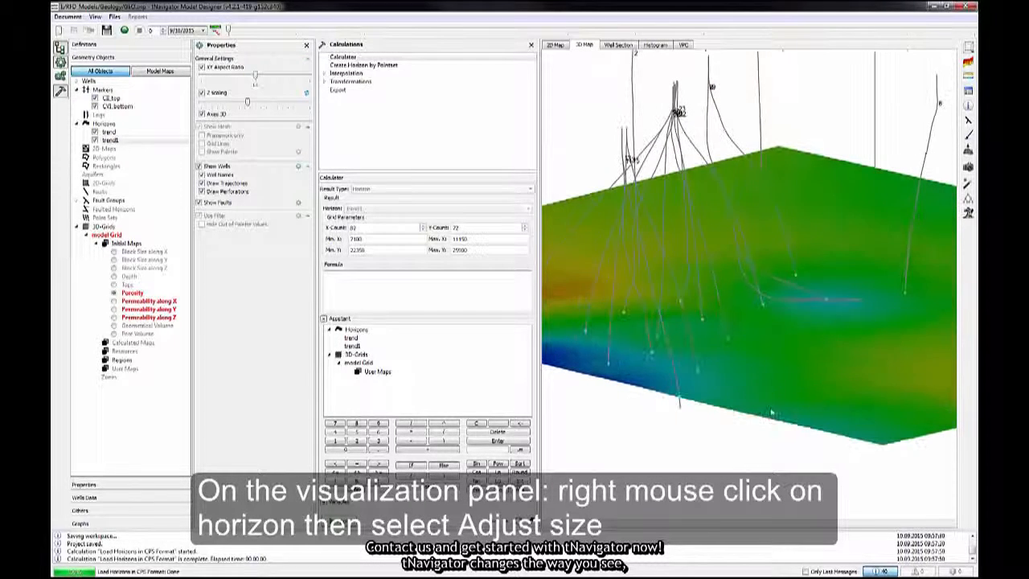
pyautogui.rightClick(746, 377)
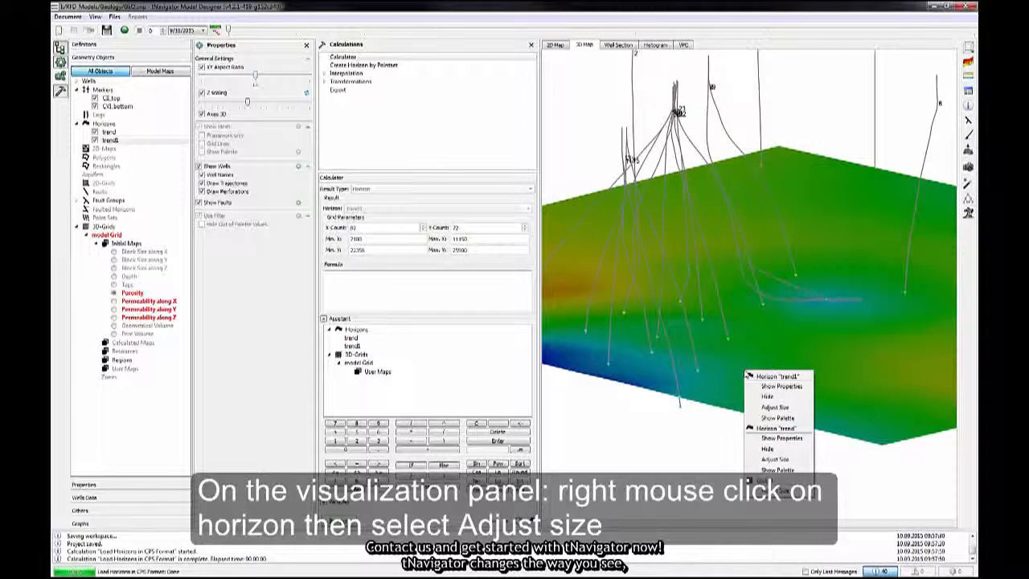
pyautogui.click(776, 459)
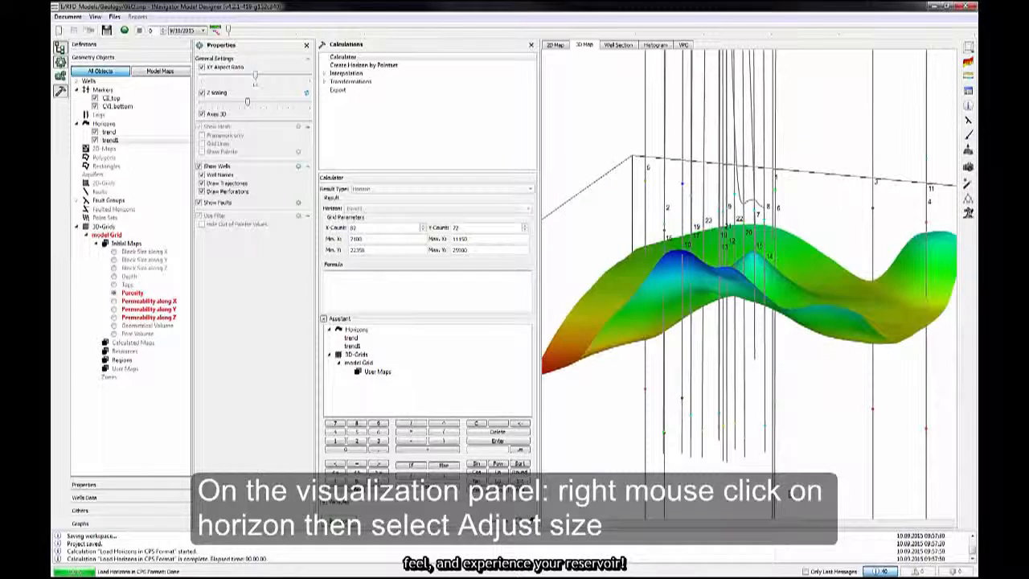
pyautogui.moveTo(705, 235); pyautogui.dragTo(715, 285)
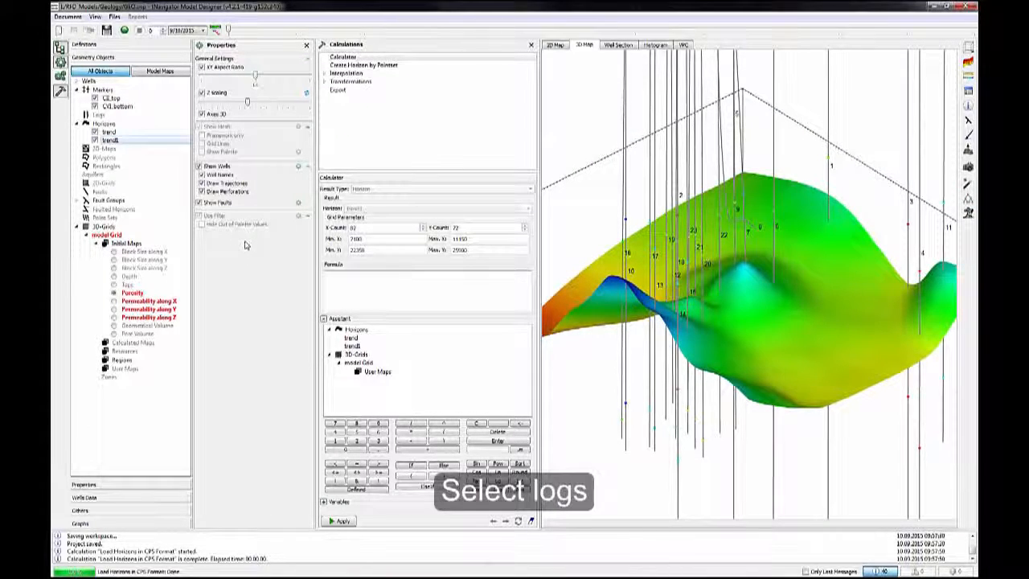
# Import the well logs in LAS format from all files in the Demo_Geology\LAS folder, checking the file preview
pyautogui.click(99, 115)
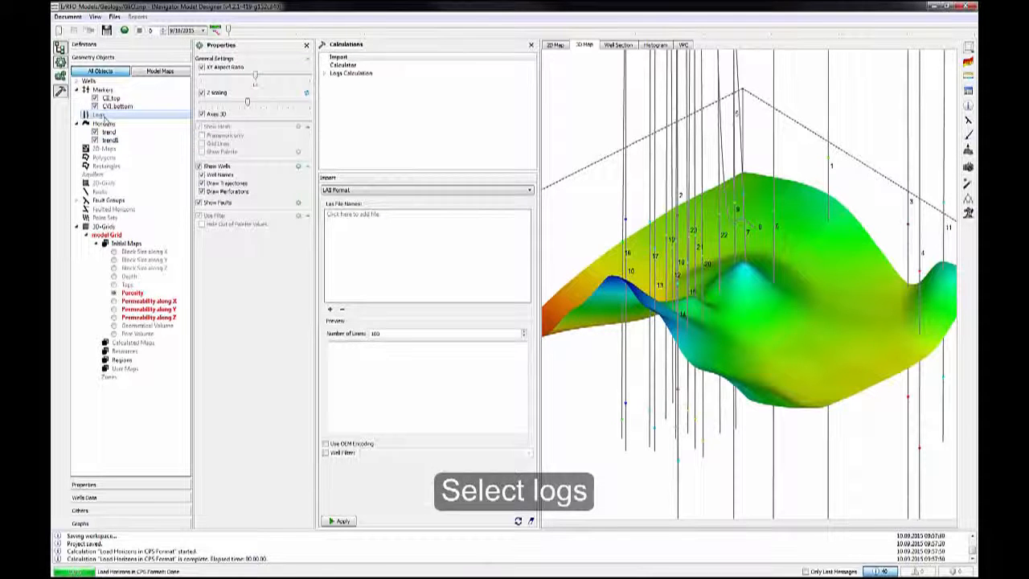
pyautogui.click(382, 217)
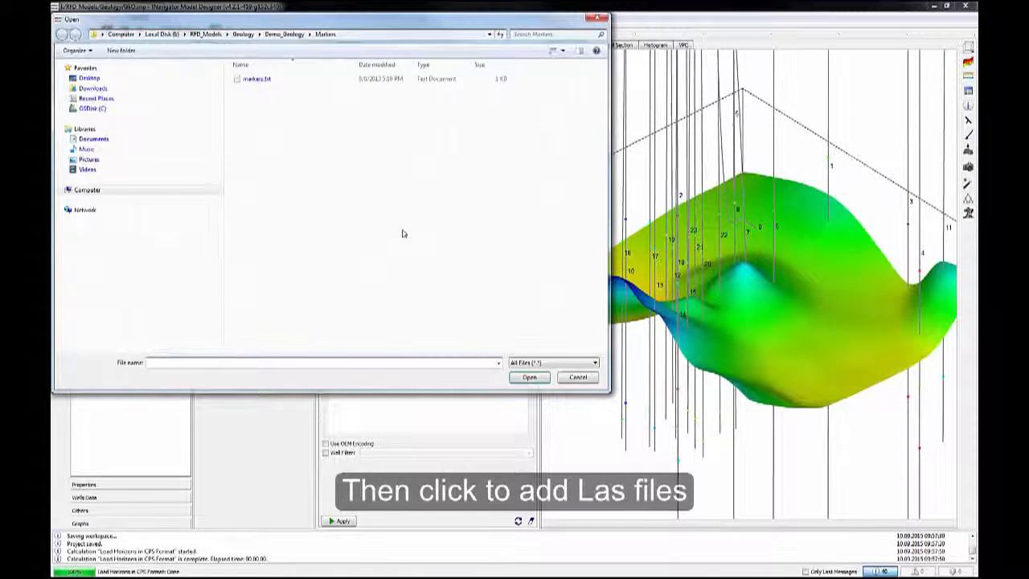
pyautogui.press('BackSpace')
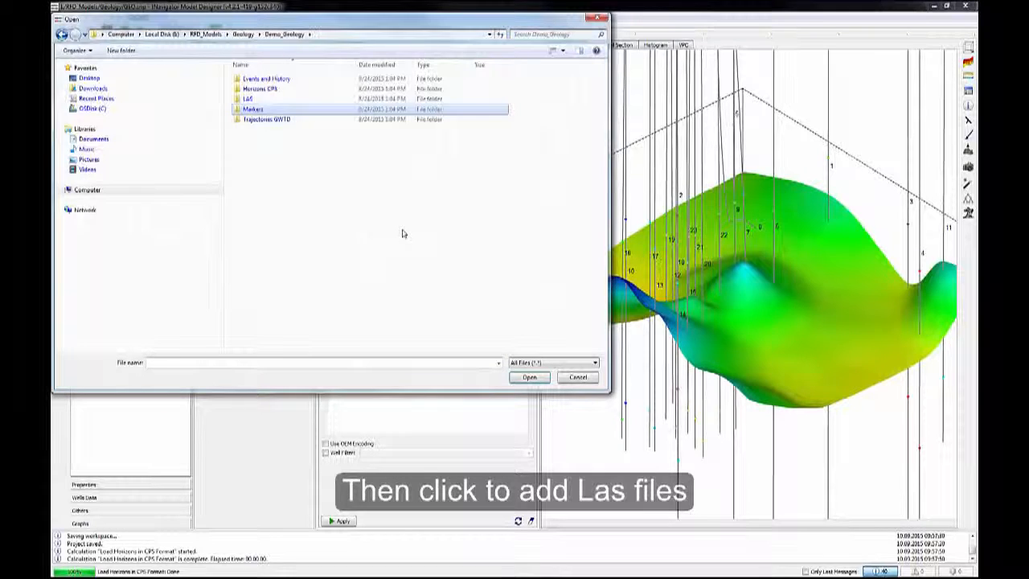
pyautogui.doubleClick(251, 99)
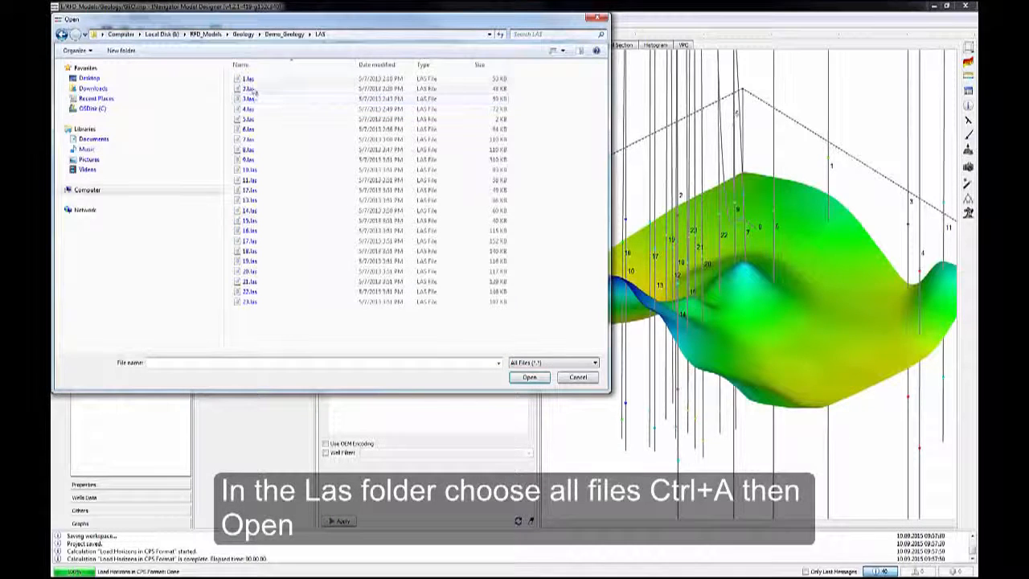
pyautogui.click(249, 79)
pyautogui.hotkey('ctrl', 'a')
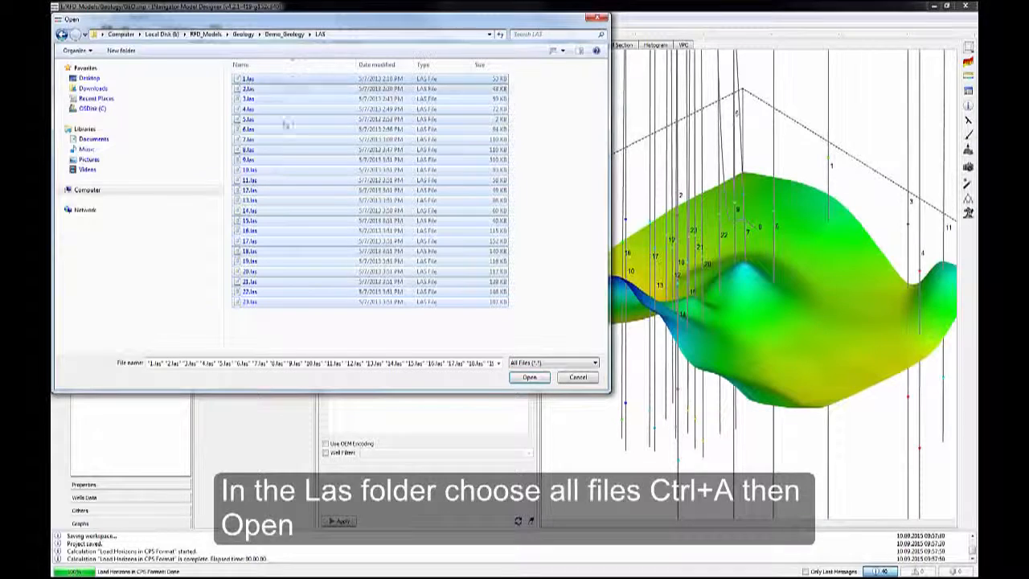
pyautogui.click(529, 377)
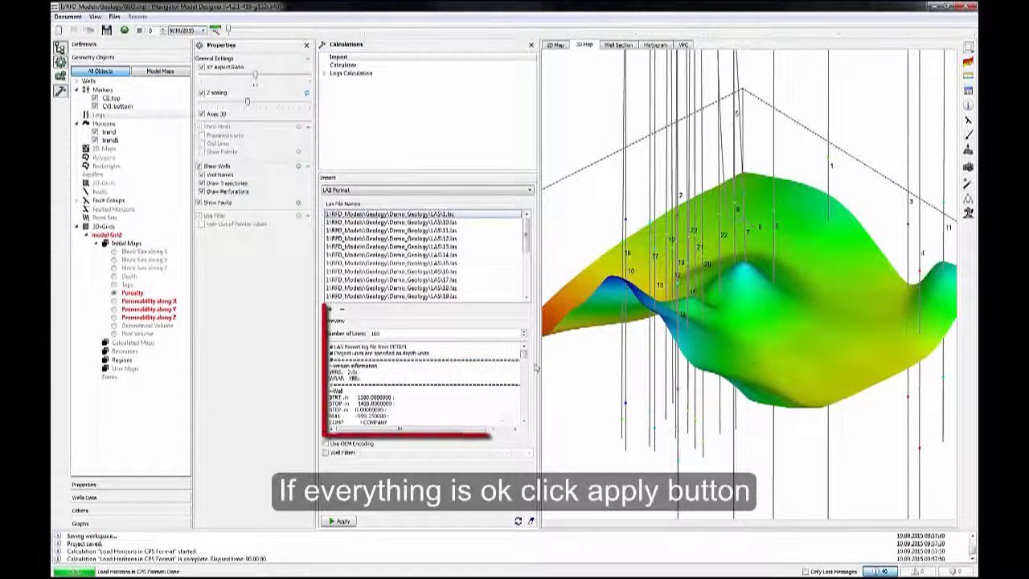
pyautogui.moveTo(525, 359); pyautogui.dragTo(526, 378)
pyautogui.scroll(-4, 523, 378)
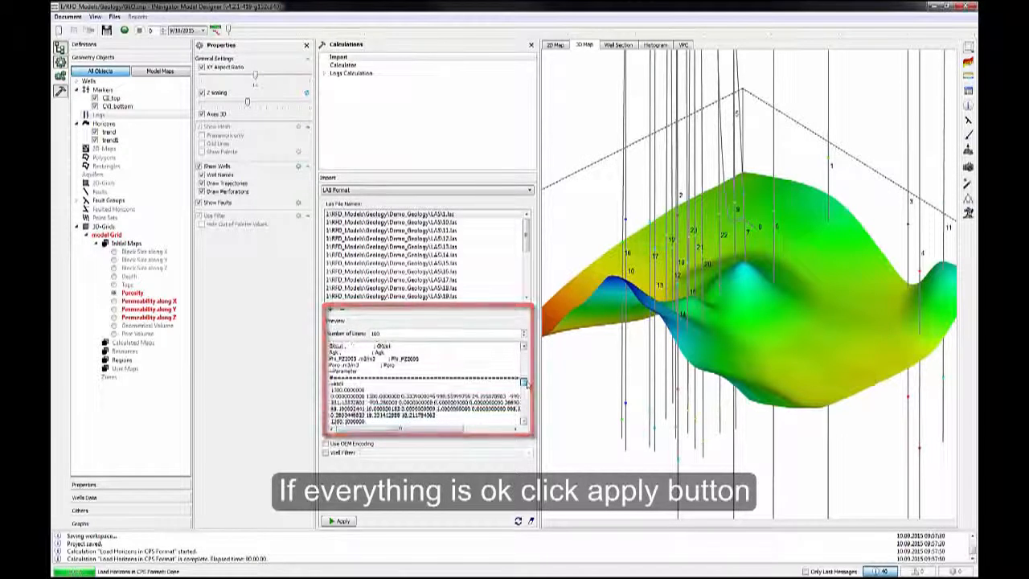
pyautogui.click(340, 522)
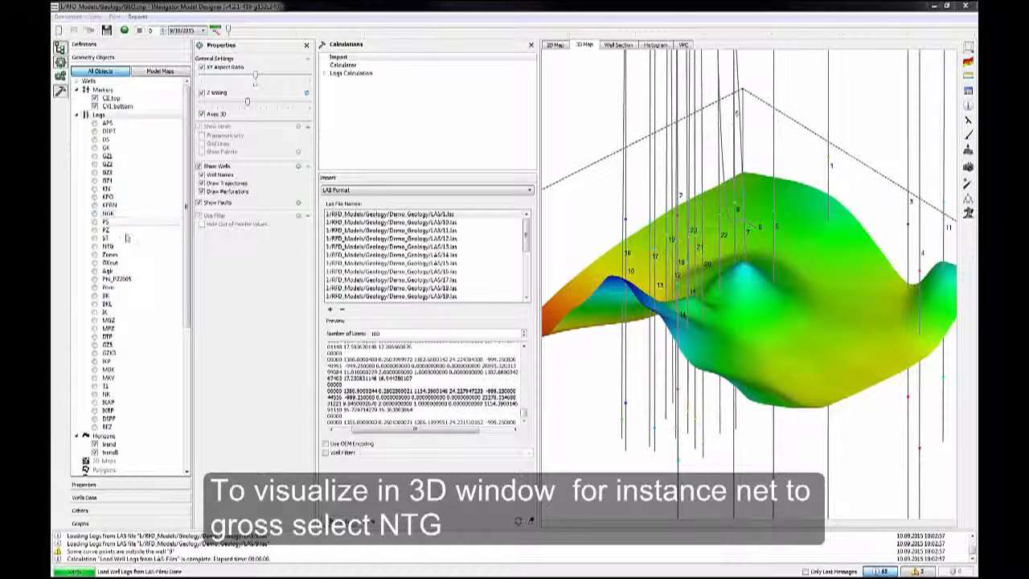
# Display the NTG log along the wells in the 3D map and in the well section, adding wells 10 and 11 there
pyautogui.click(95, 247)
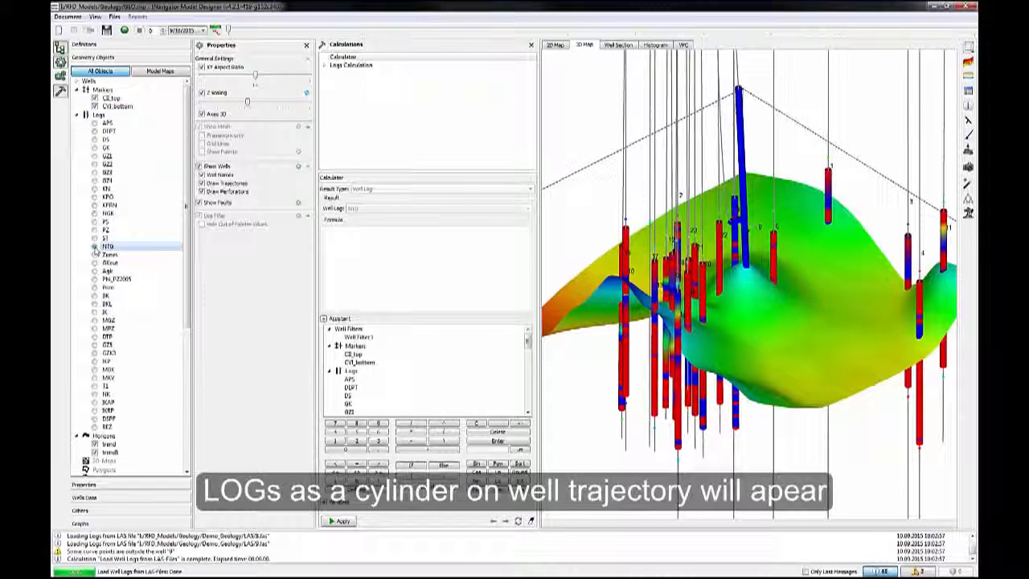
pyautogui.moveTo(645, 274)
pyautogui.mouseDown()
pyautogui.moveTo(653, 291)
pyautogui.moveTo(640, 262)
pyautogui.moveTo(648, 290)
pyautogui.moveTo(650, 266)
pyautogui.moveTo(653, 274)
pyautogui.mouseUp()
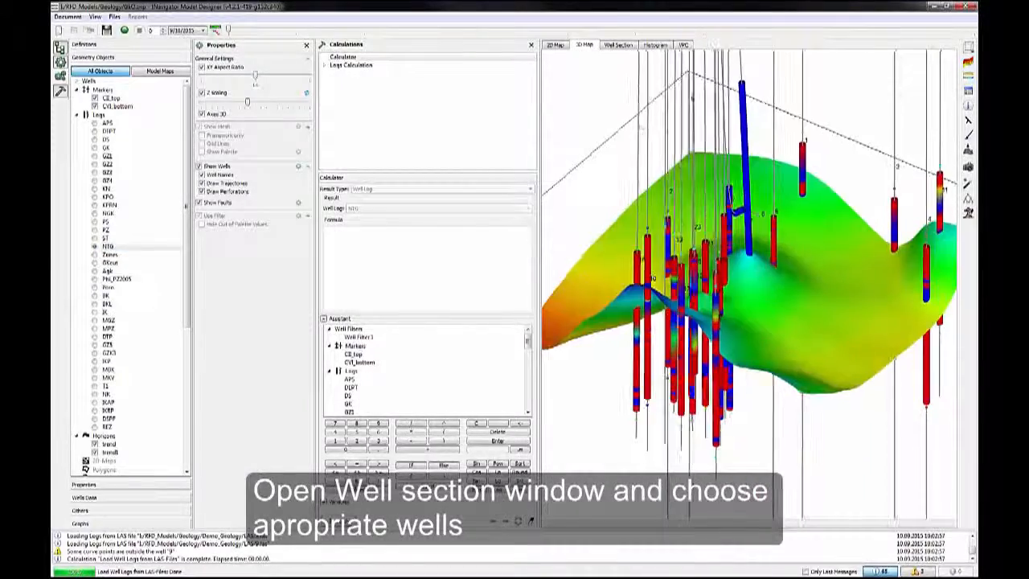
pyautogui.click(618, 45)
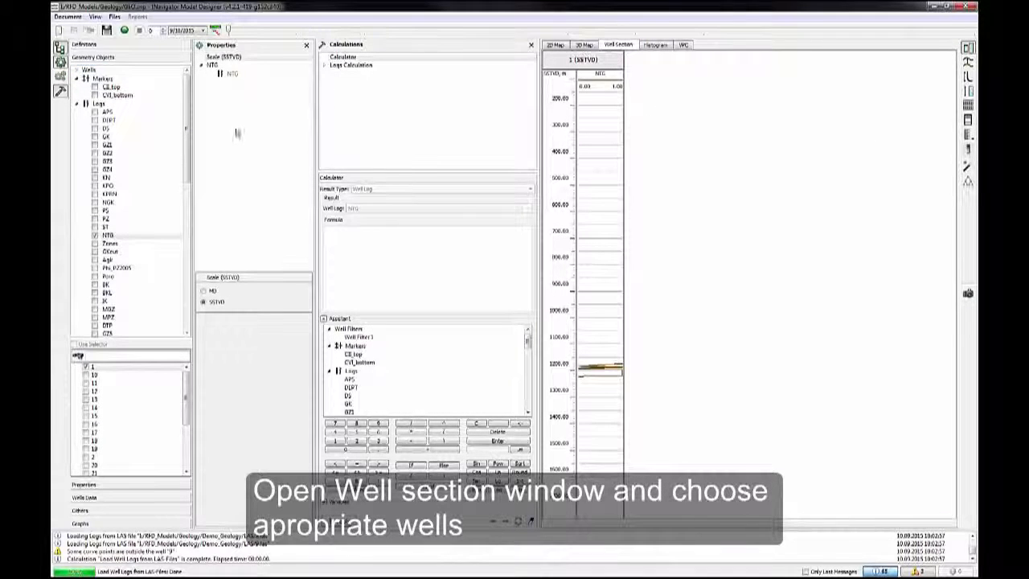
pyautogui.click(86, 375)
pyautogui.click(86, 383)
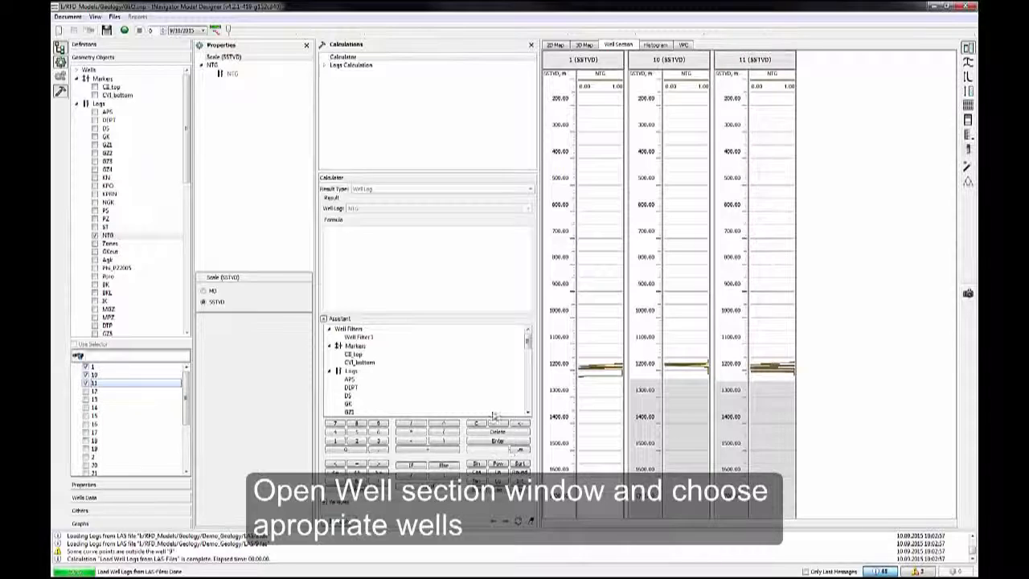
# Examine the NTG curves of wells 1, 10 and 11 around the 1200 m depth interval in the well section
pyautogui.scroll(-2, 680, 347)
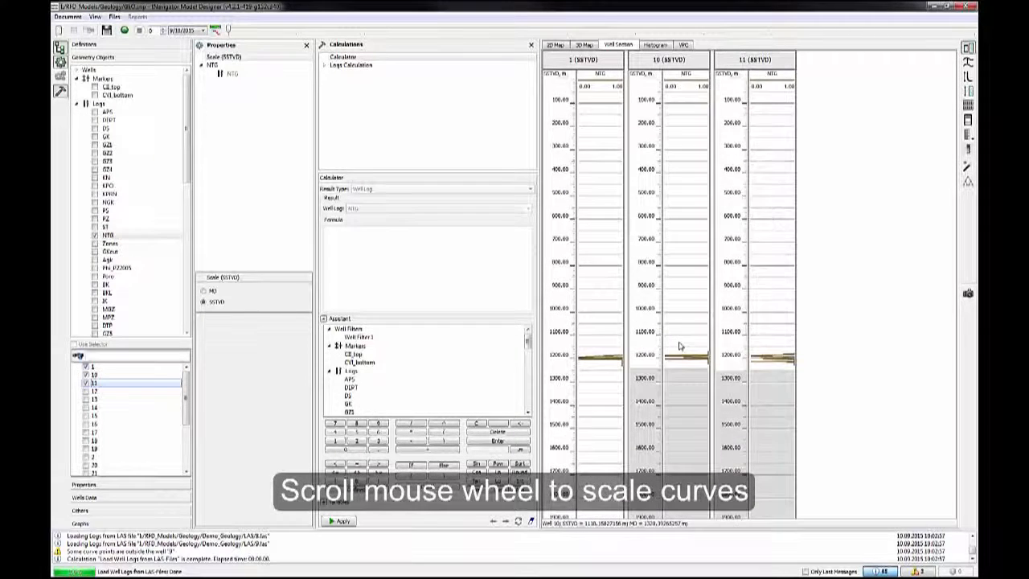
pyautogui.scroll(3, 679, 346)
pyautogui.scroll(2, 681, 354)
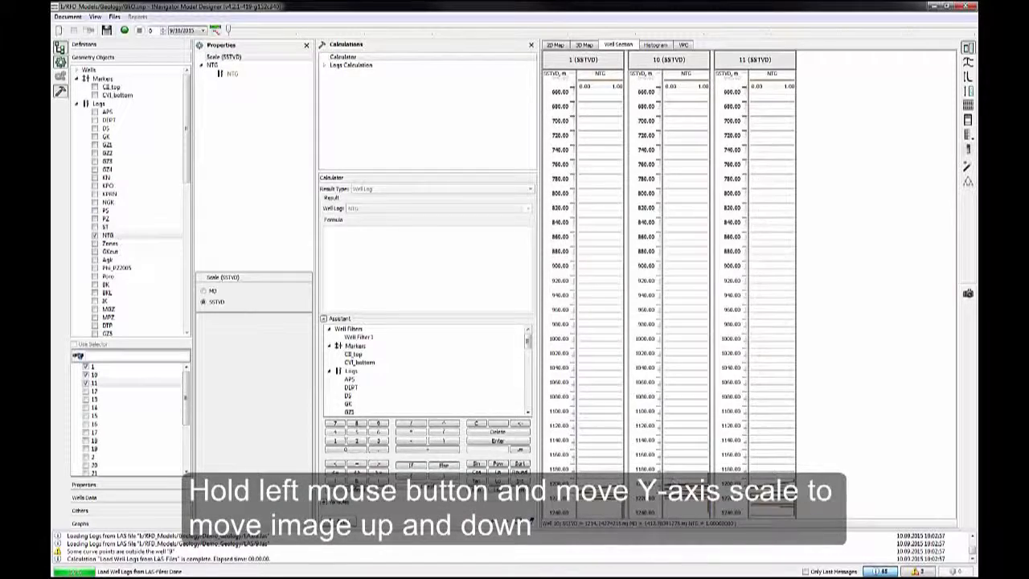
pyautogui.moveTo(647, 482); pyautogui.dragTo(652, 241)
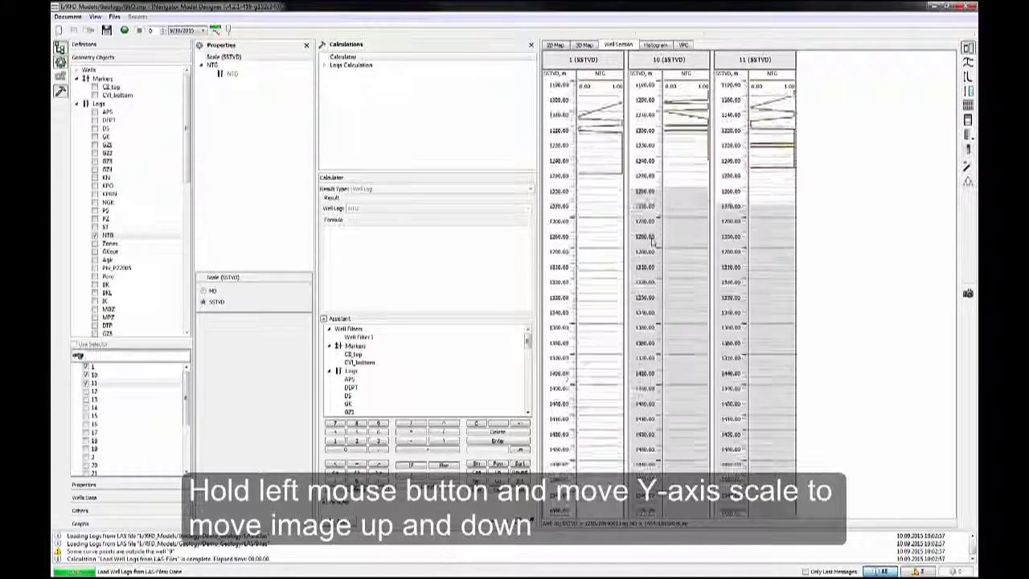
pyautogui.moveTo(646, 136); pyautogui.dragTo(649, 254)
pyautogui.scroll(3, 649, 257)
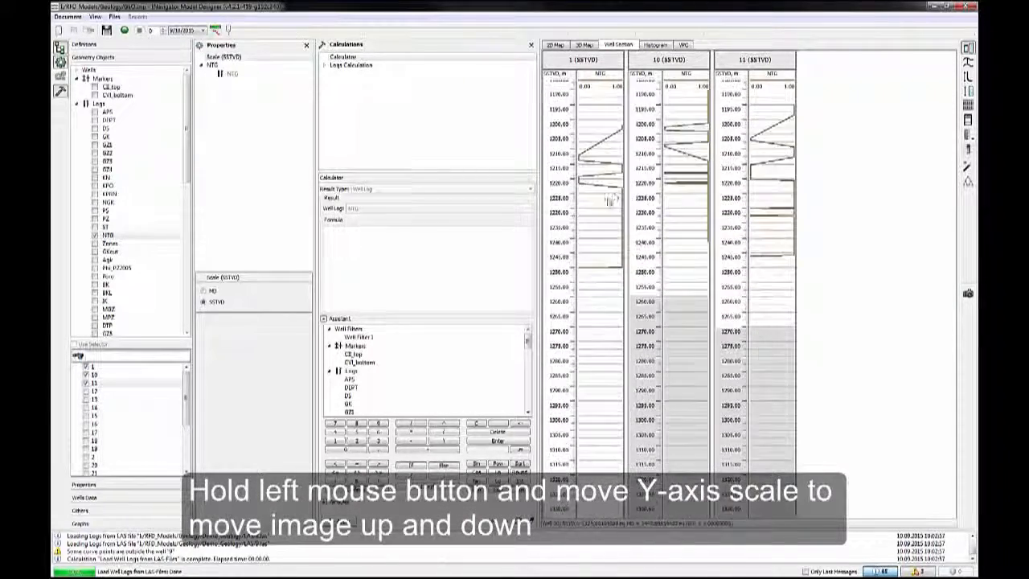
pyautogui.moveTo(611, 200); pyautogui.dragTo(614, 351)
pyautogui.scroll(1, 611, 343)
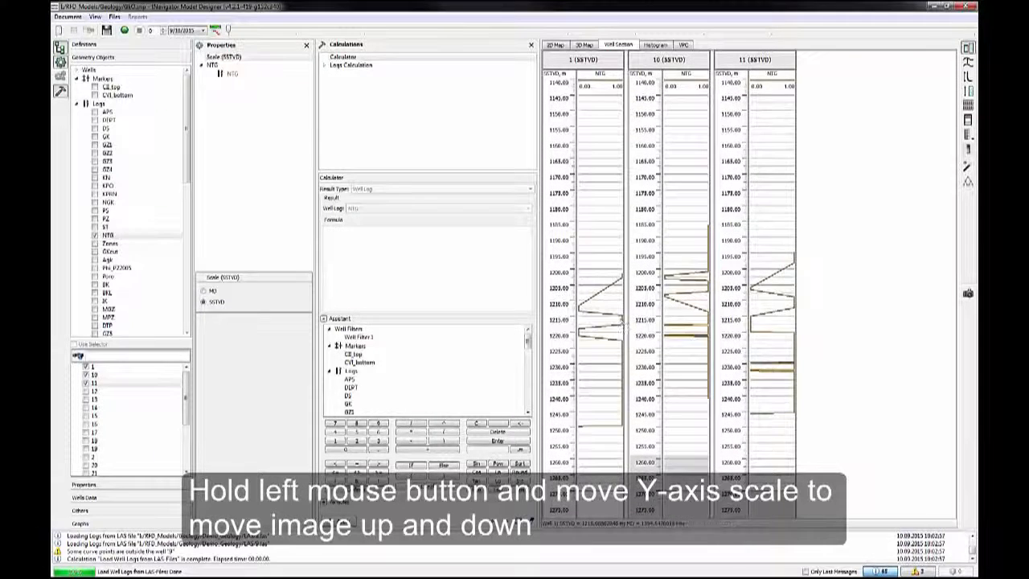
# Add wells 12, 13 and 14 to a widened well section and display the top and bottom well markers on it
pyautogui.click(86, 392)
pyautogui.click(86, 400)
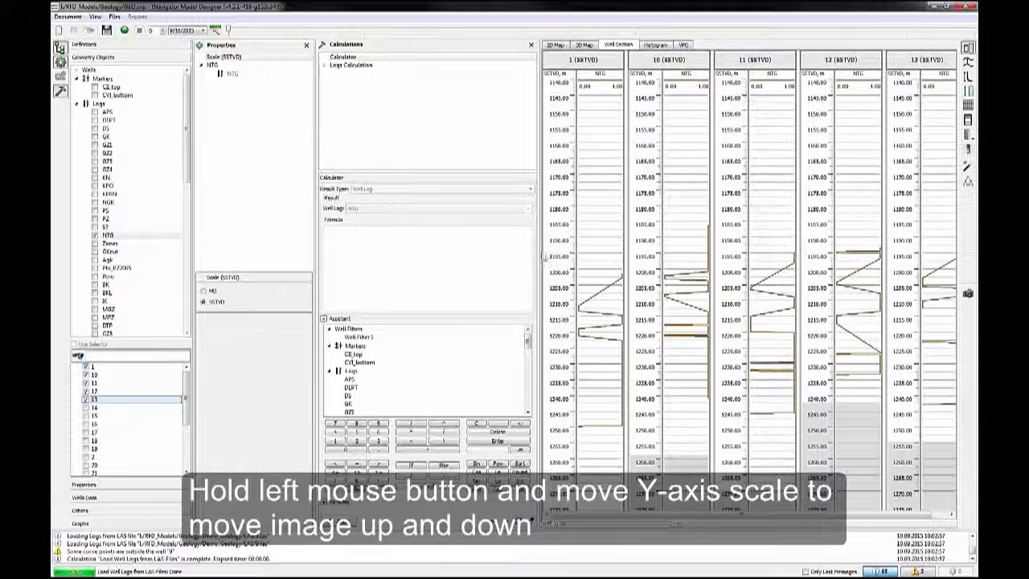
pyautogui.moveTo(539, 251); pyautogui.dragTo(464, 248)
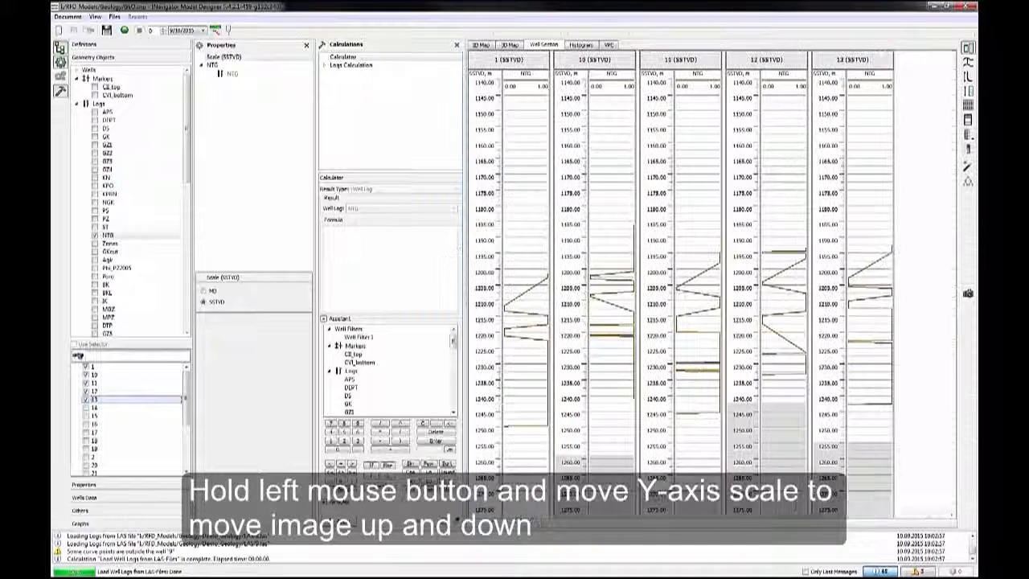
pyautogui.click(86, 408)
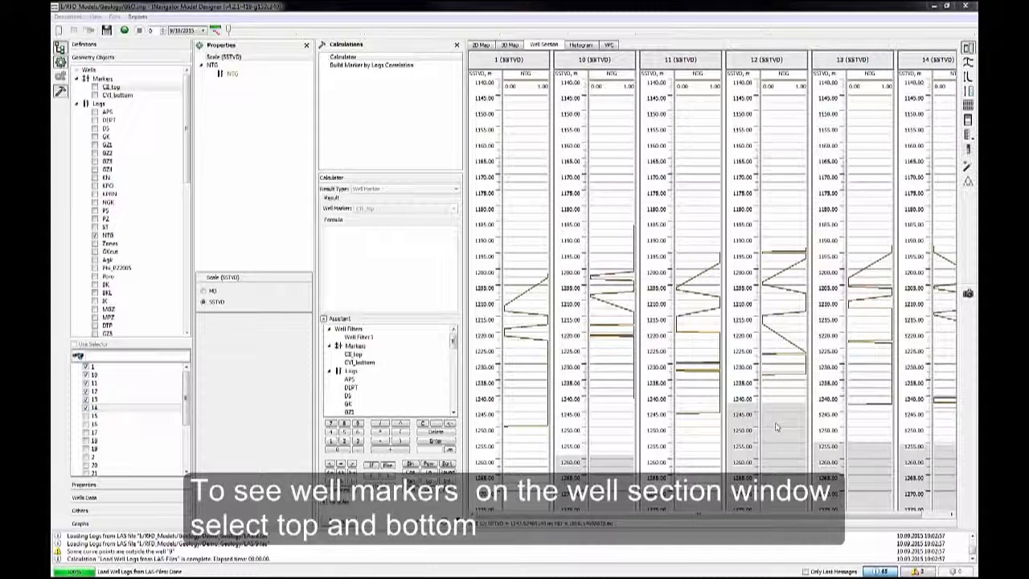
pyautogui.click(95, 86)
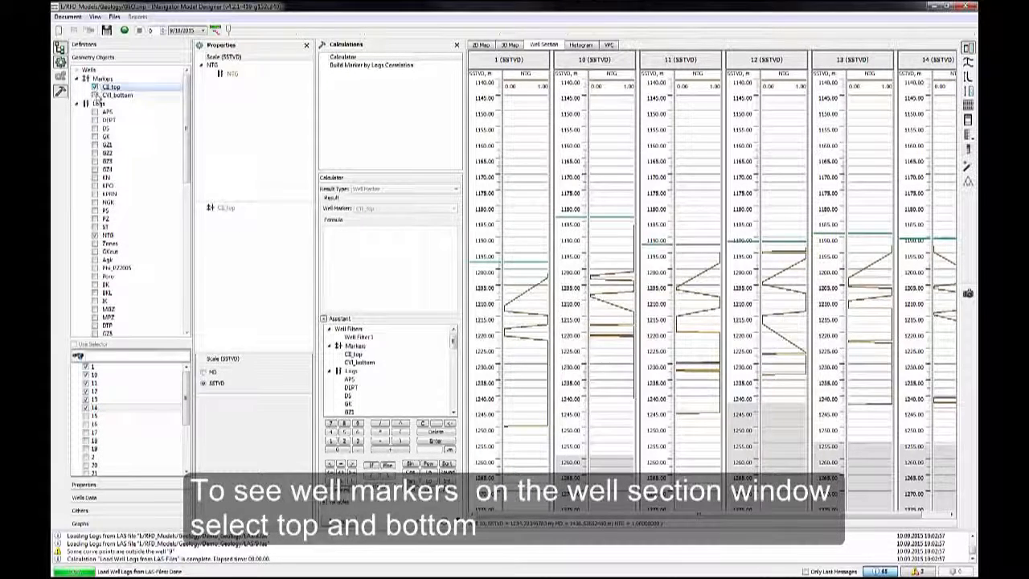
pyautogui.click(95, 95)
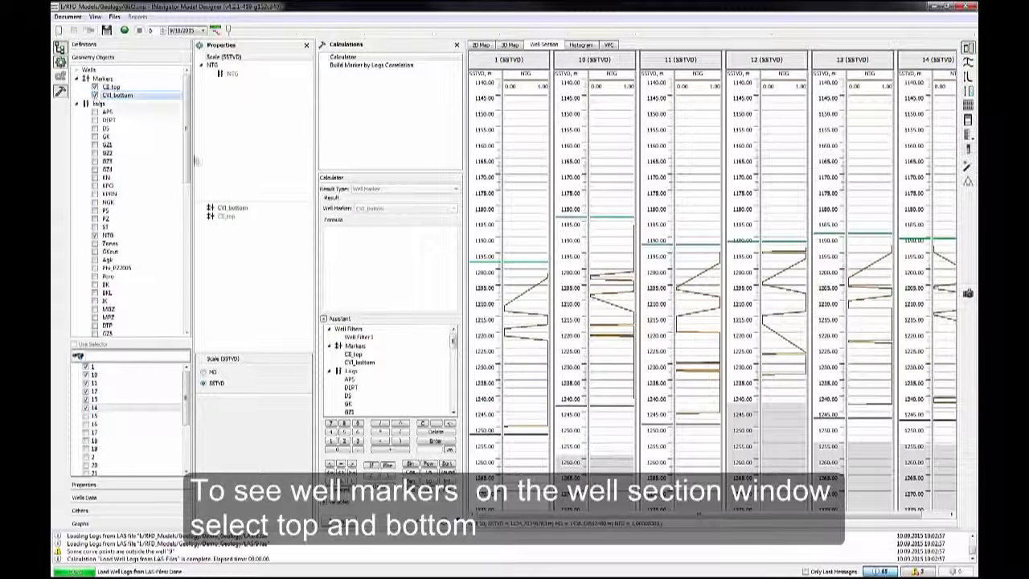
# Interpolate the top horizon using IDW from the CII_top marker with trend as trend horizon, and display it in the 3D map
pyautogui.click(78, 107)
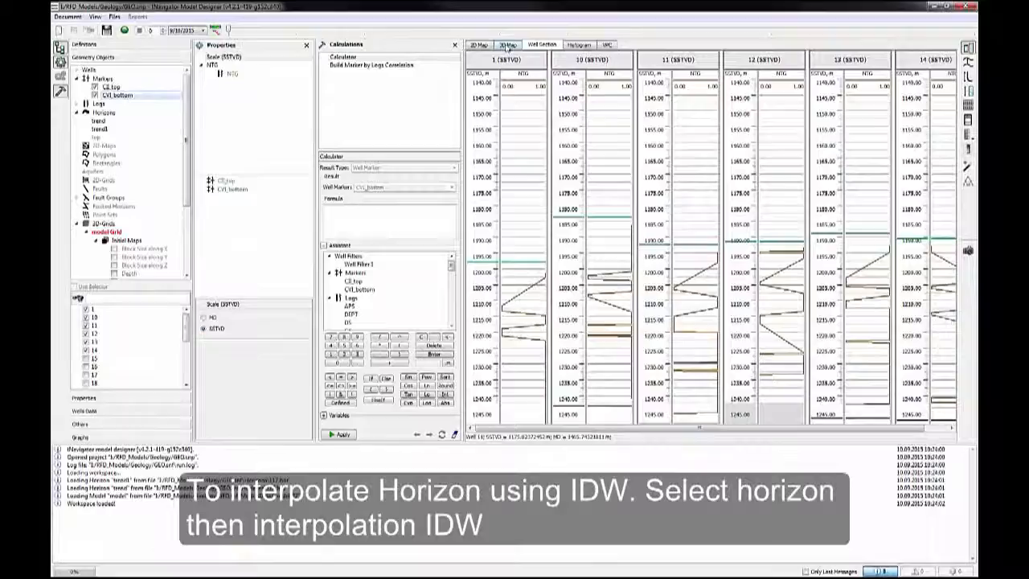
pyautogui.click(509, 45)
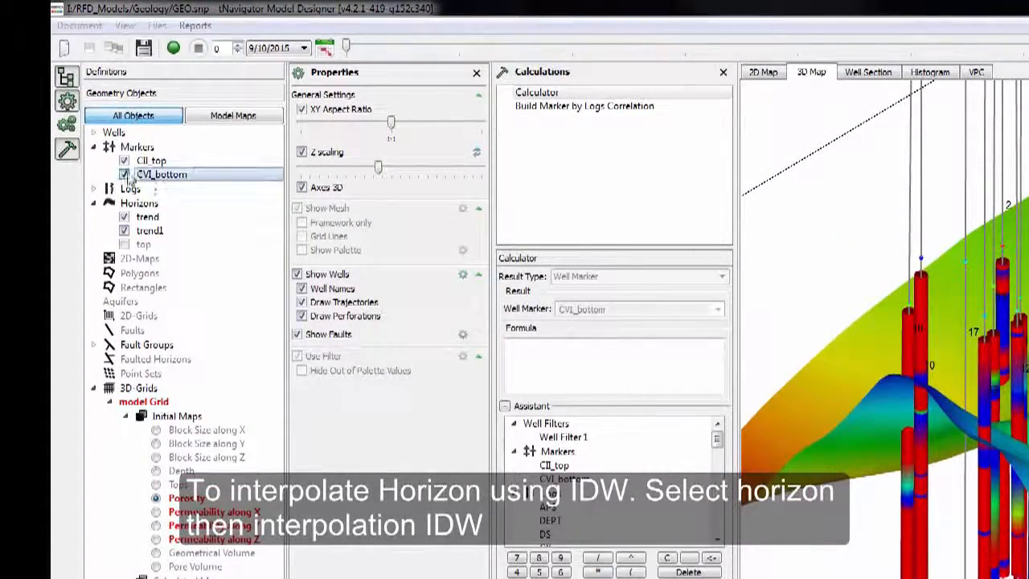
pyautogui.click(144, 204)
pyautogui.click(538, 147)
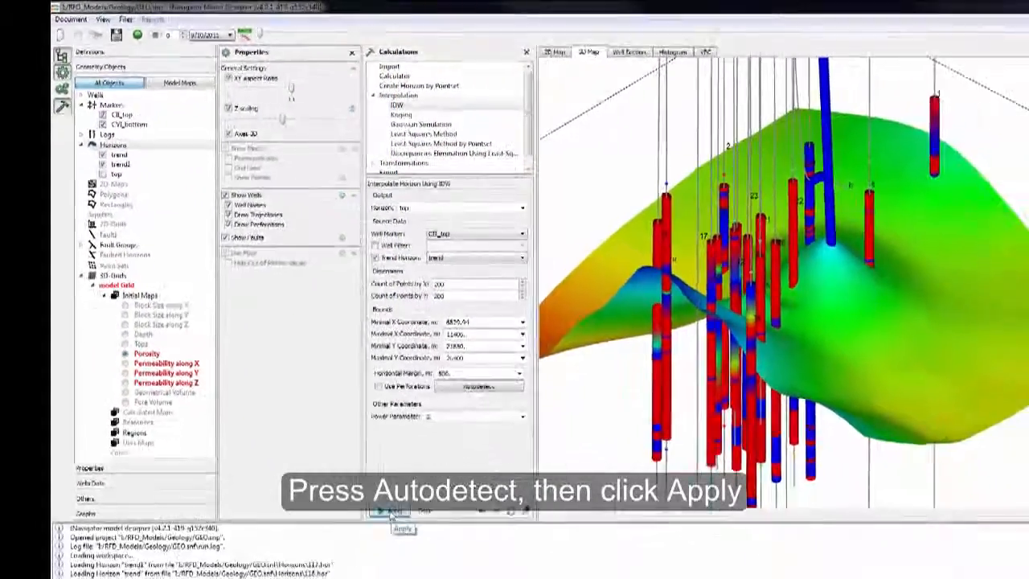
pyautogui.click(387, 511)
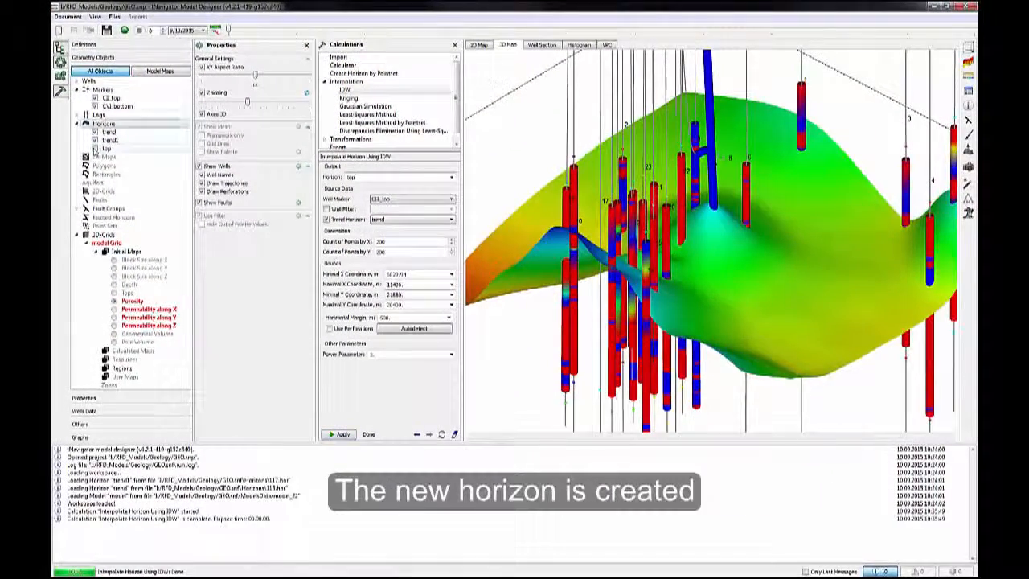
pyautogui.click(95, 149)
pyautogui.moveTo(836, 248)
pyautogui.mouseDown()
pyautogui.moveTo(825, 243)
pyautogui.moveTo(852, 246)
pyautogui.mouseUp()
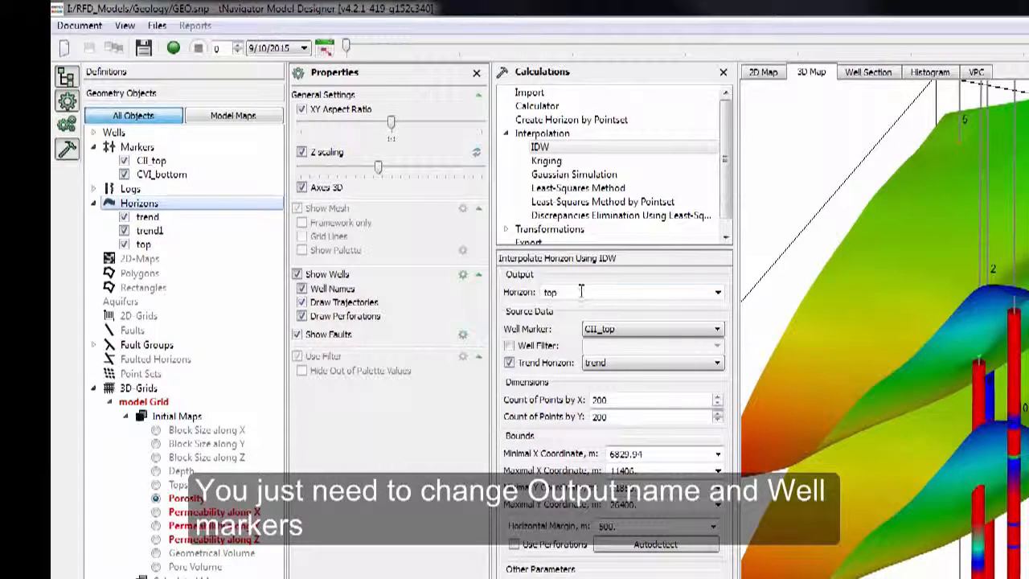
# Interpolate a horizon named bottom using IDW from the CVI_bottom marker, with trend as trend horizon and autodetected bounds
pyautogui.moveTo(581, 292); pyautogui.dragTo(531, 293)
pyautogui.write('b')
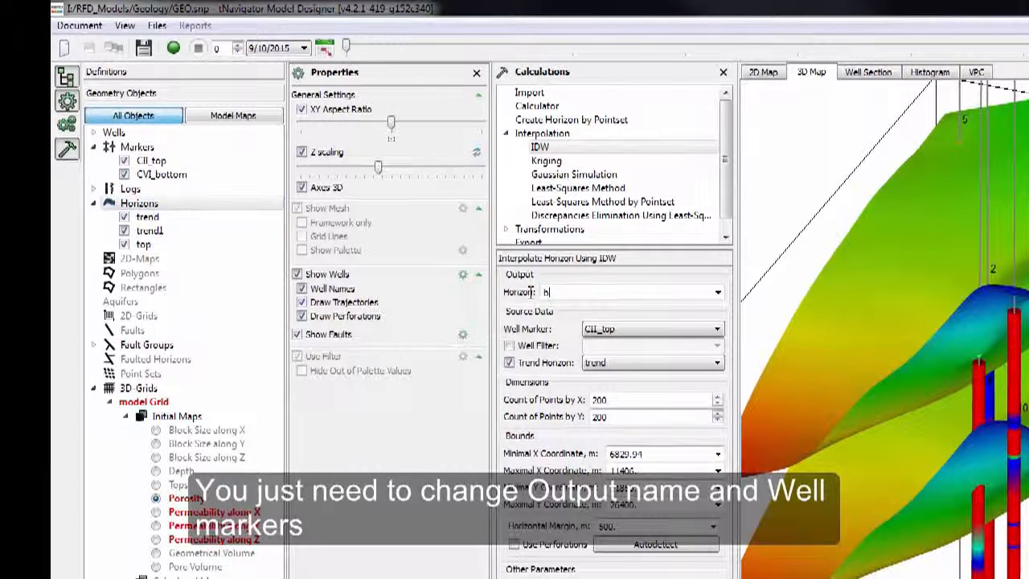
pyautogui.write('ottom')
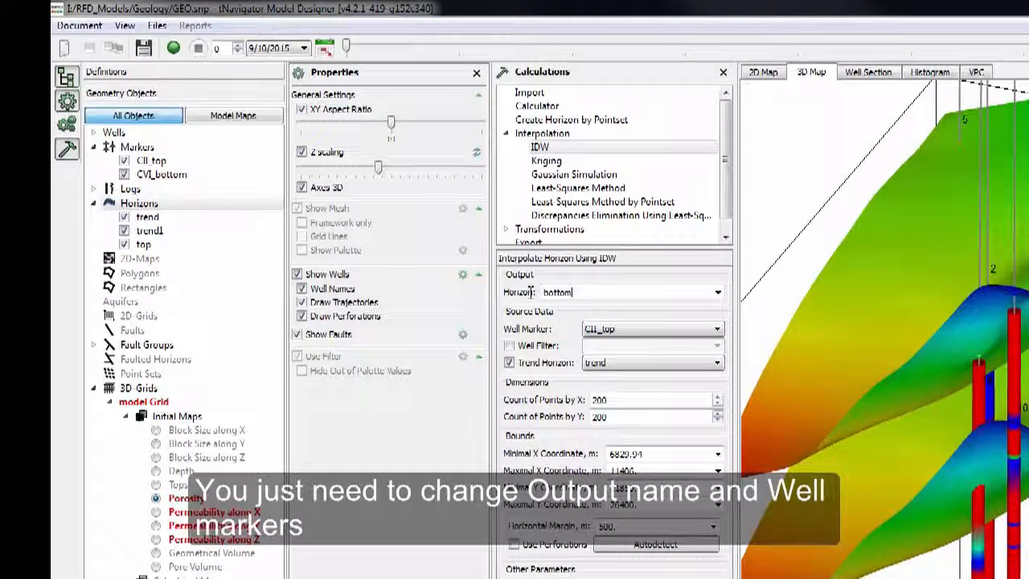
pyautogui.click(683, 330)
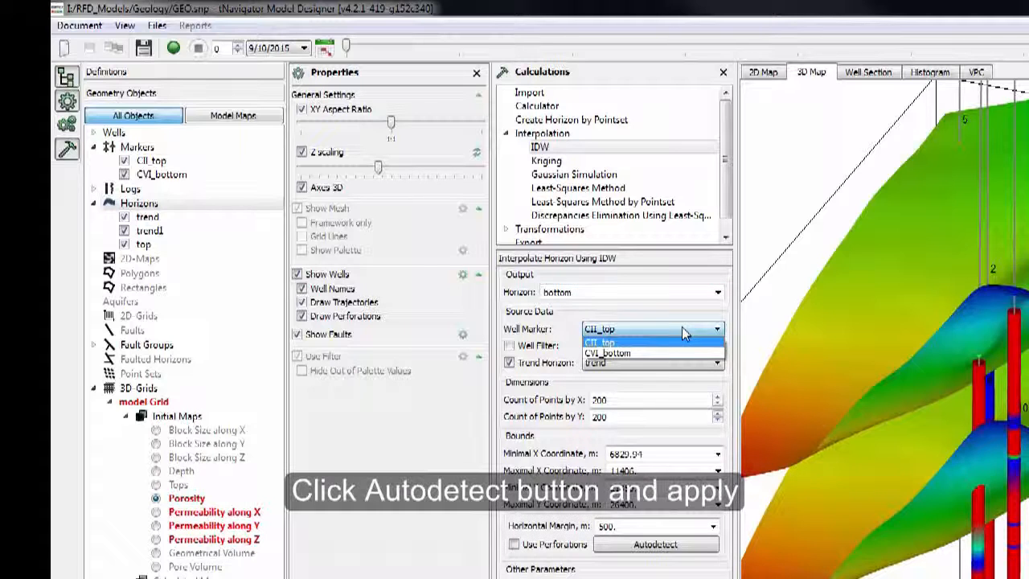
pyautogui.click(648, 354)
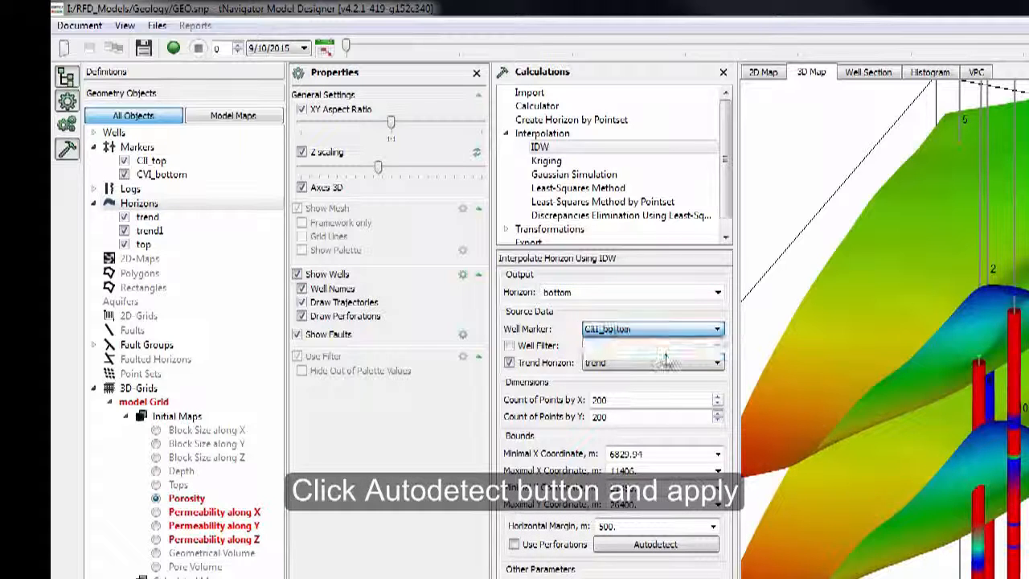
pyautogui.click(681, 547)
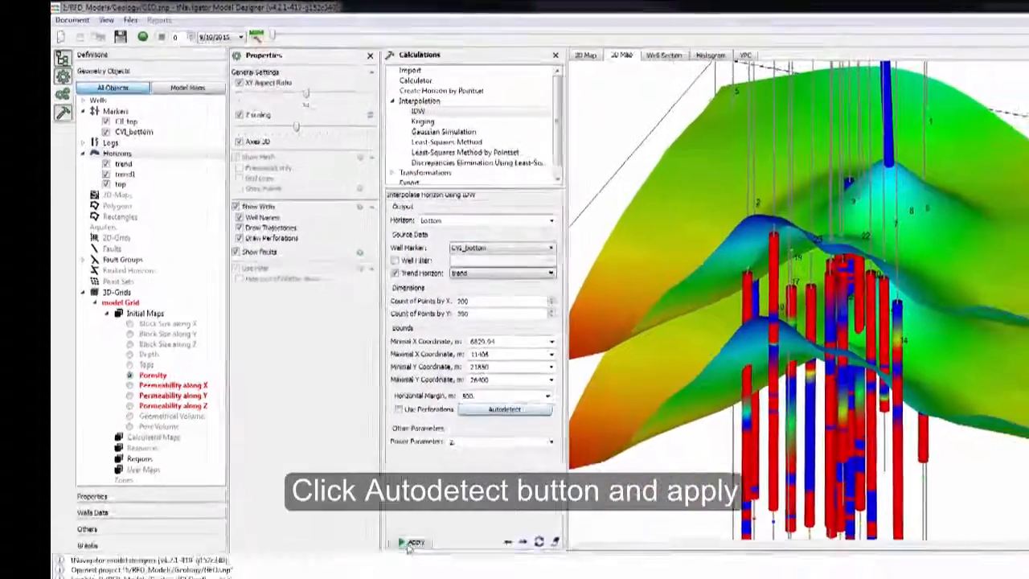
pyautogui.click(342, 434)
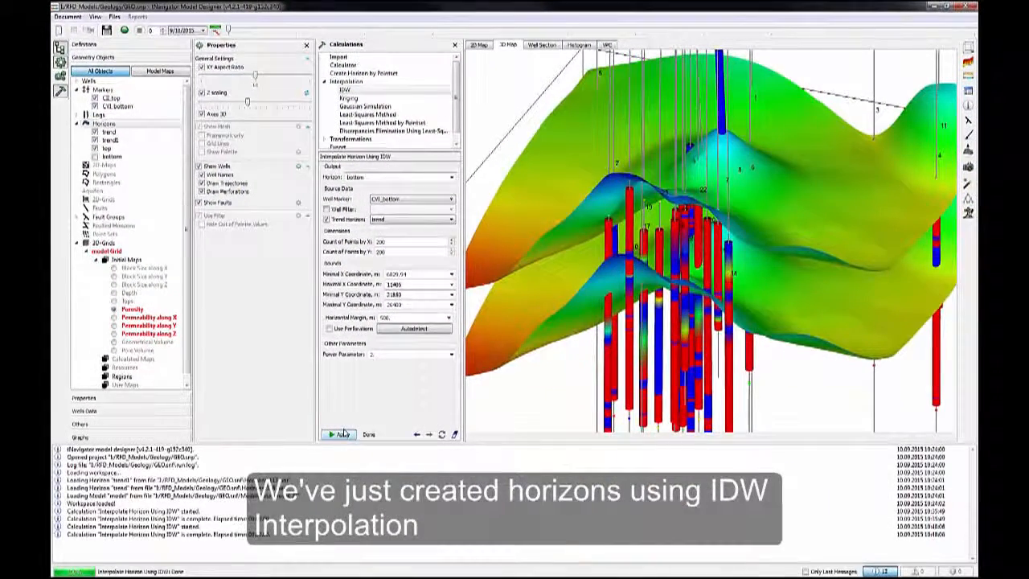
# Display the bottom horizon in the 3D map and enlarge the map area by shrinking the message log
pyautogui.click(95, 157)
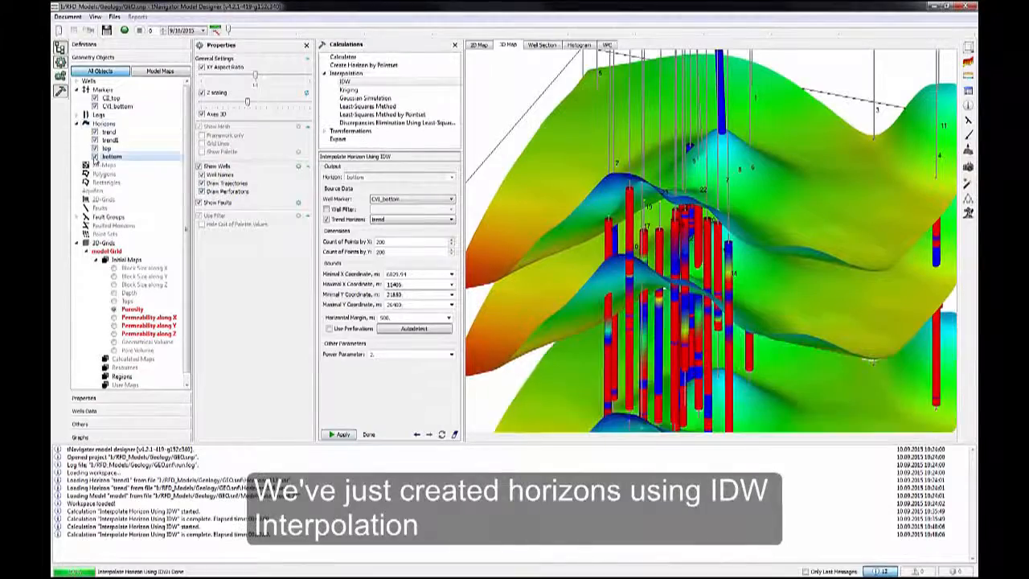
pyautogui.moveTo(768, 355); pyautogui.dragTo(732, 325)
pyautogui.scroll(-3, 732, 324)
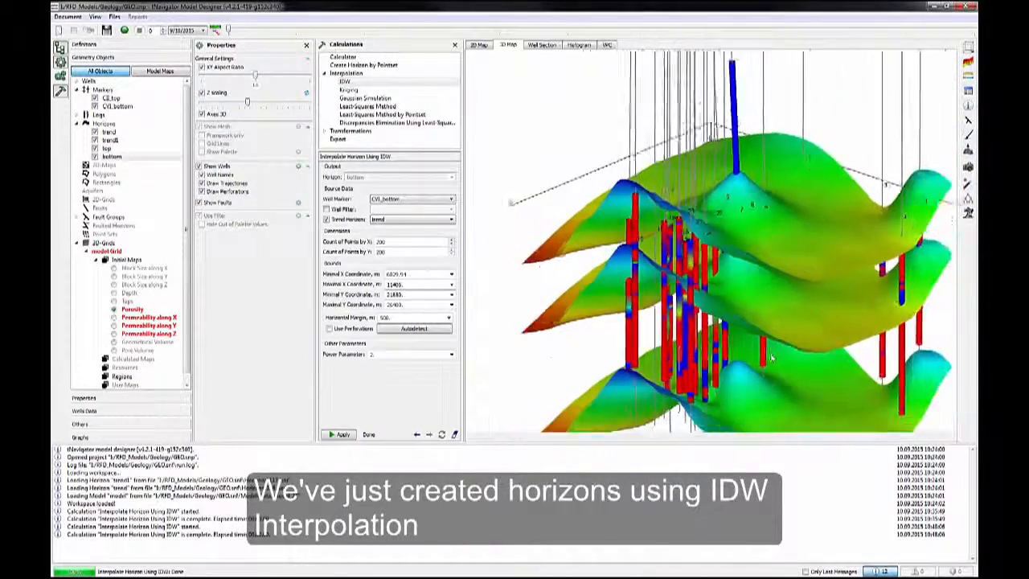
pyautogui.moveTo(772, 359); pyautogui.dragTo(724, 293)
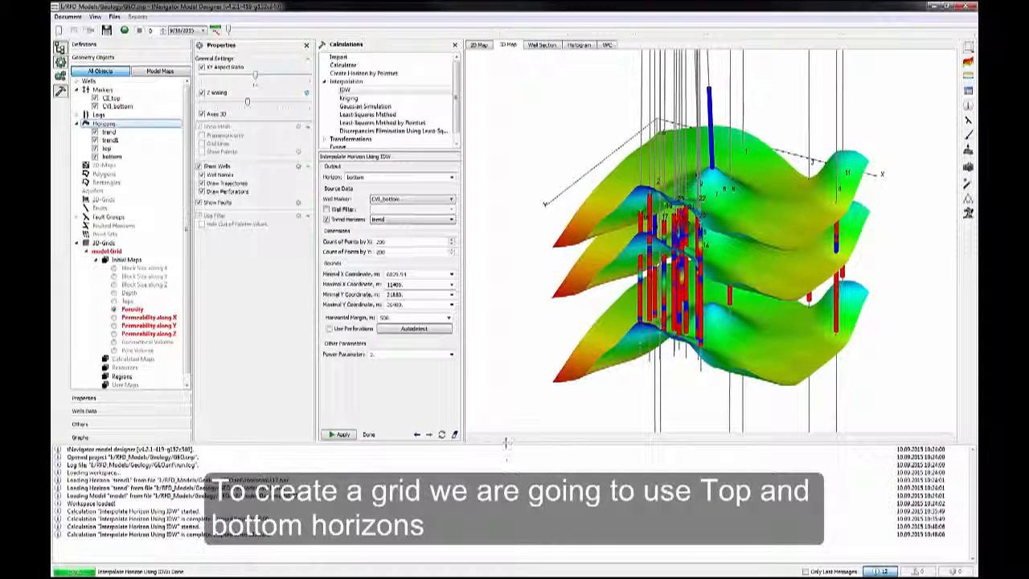
pyautogui.moveTo(508, 441); pyautogui.dragTo(502, 562)
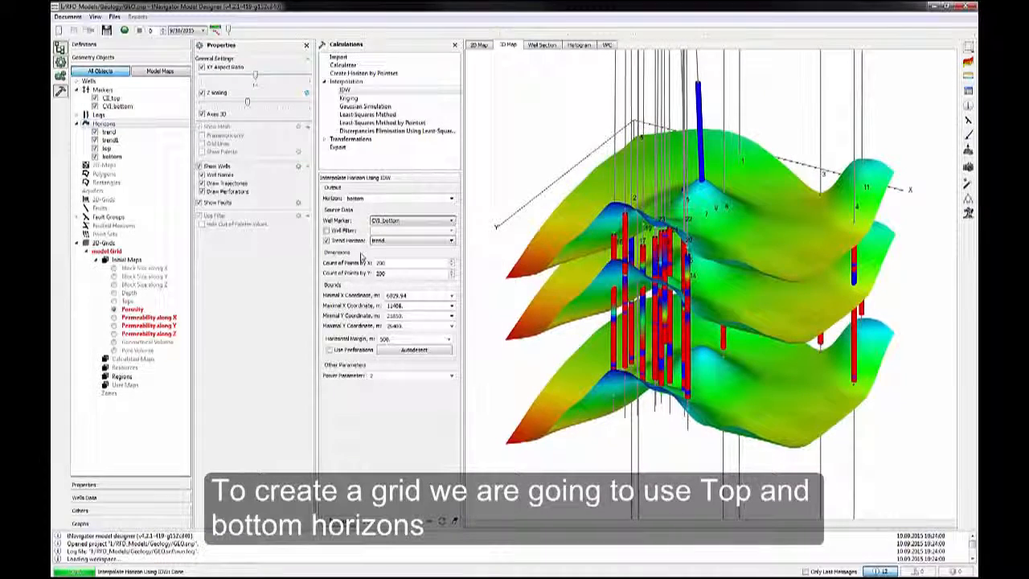
pyautogui.moveTo(555, 241)
pyautogui.mouseDown()
pyautogui.moveTo(506, 241)
pyautogui.moveTo(574, 243)
pyautogui.mouseUp()
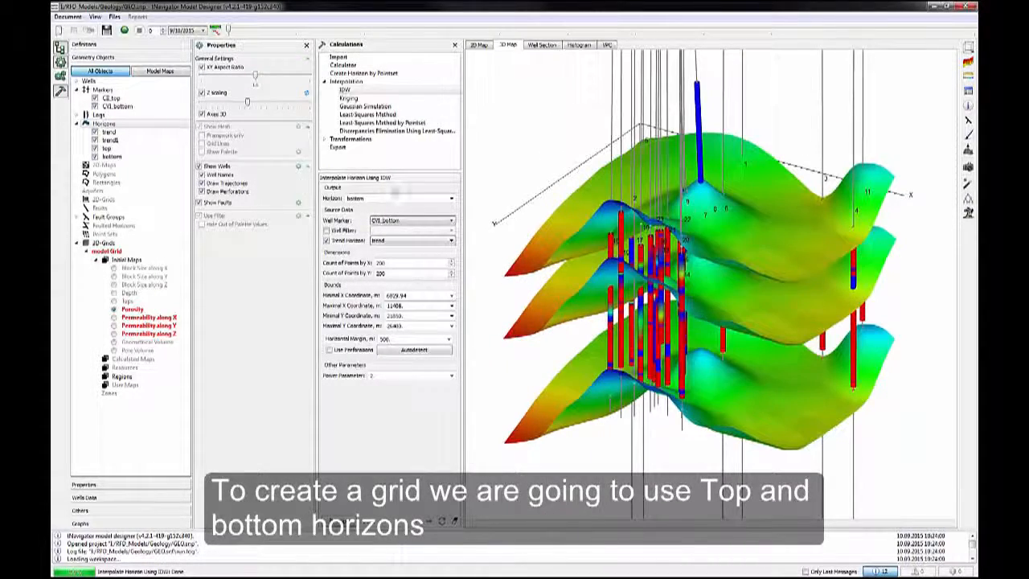
# Set up Create Grid by Horizons for the model grid, adding a horizon row with top as the Top Horizon
pyautogui.click(109, 252)
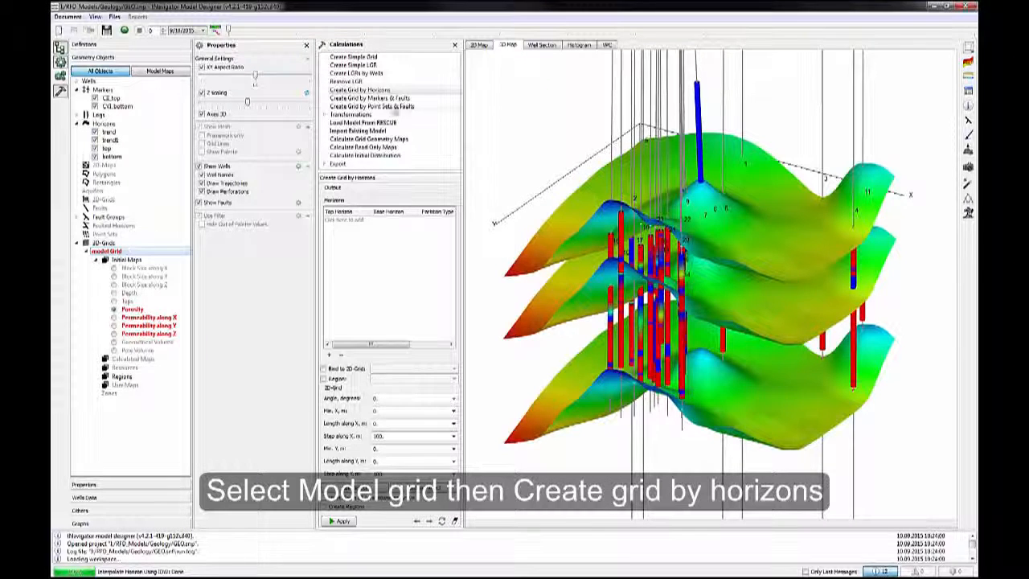
pyautogui.click(378, 90)
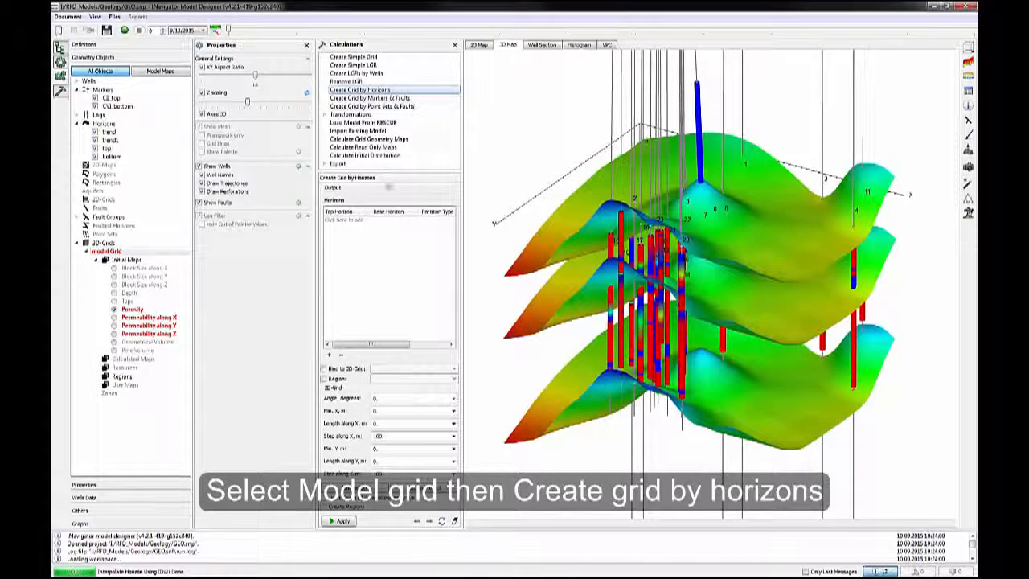
pyautogui.click(329, 355)
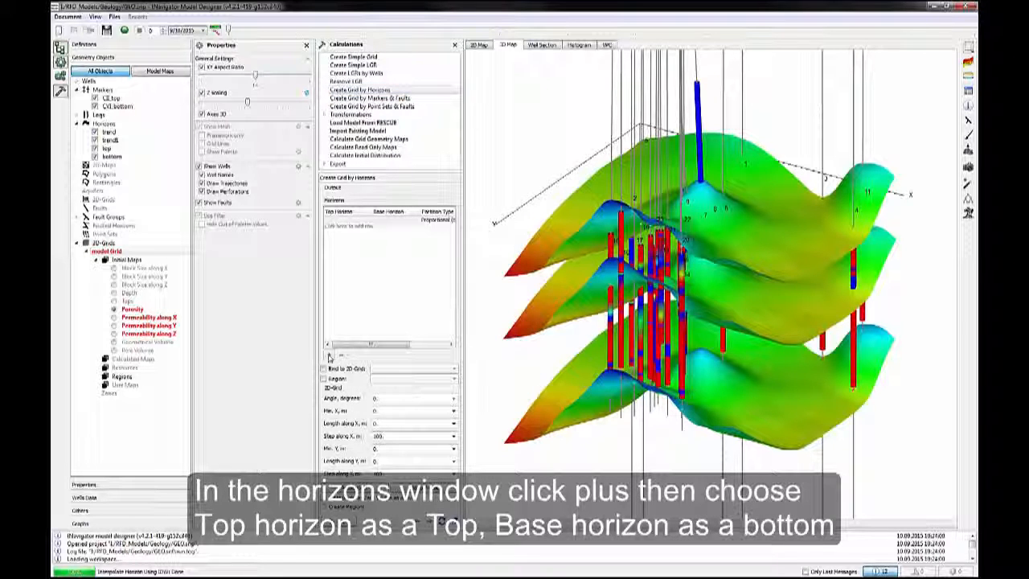
pyautogui.moveTo(464, 303); pyautogui.dragTo(536, 298)
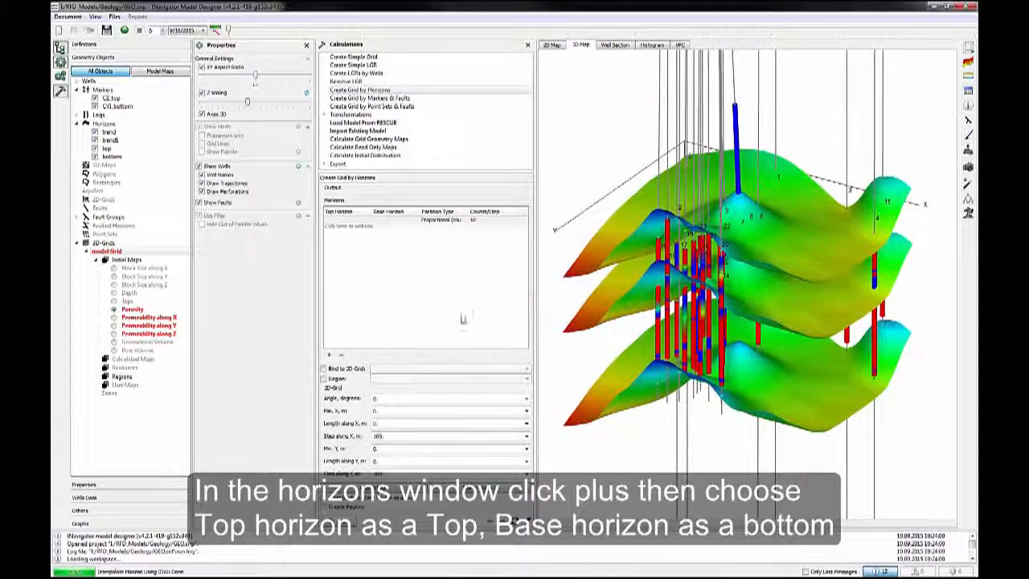
pyautogui.click(354, 221)
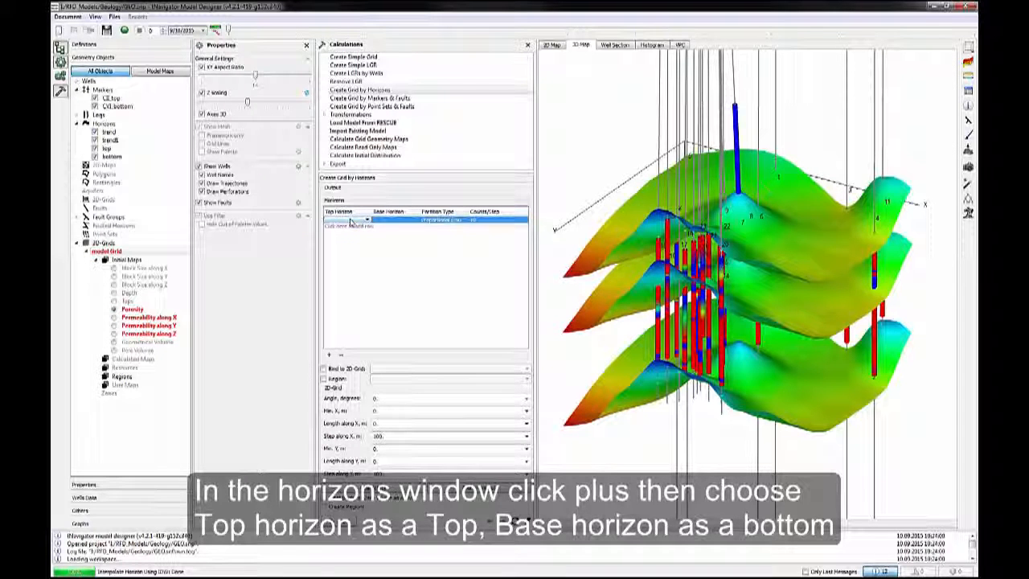
pyautogui.click(350, 222)
pyautogui.click(346, 234)
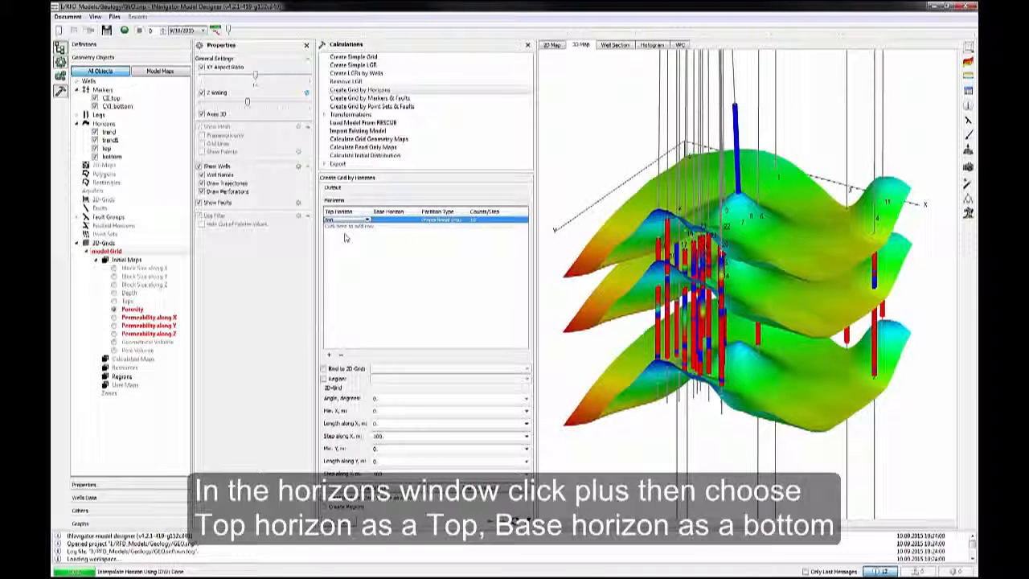
# Set bottom as the Base Horizon and create the grid with autodetected 2D-grid bounds and Create Regions enabled
pyautogui.click(399, 223)
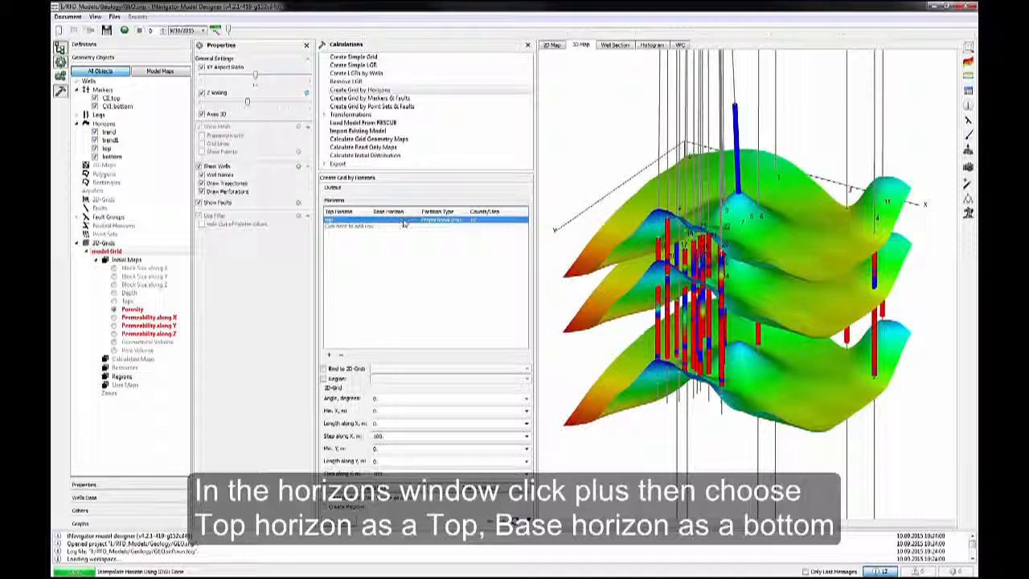
pyautogui.click(417, 223)
pyautogui.click(417, 223)
pyautogui.click(399, 246)
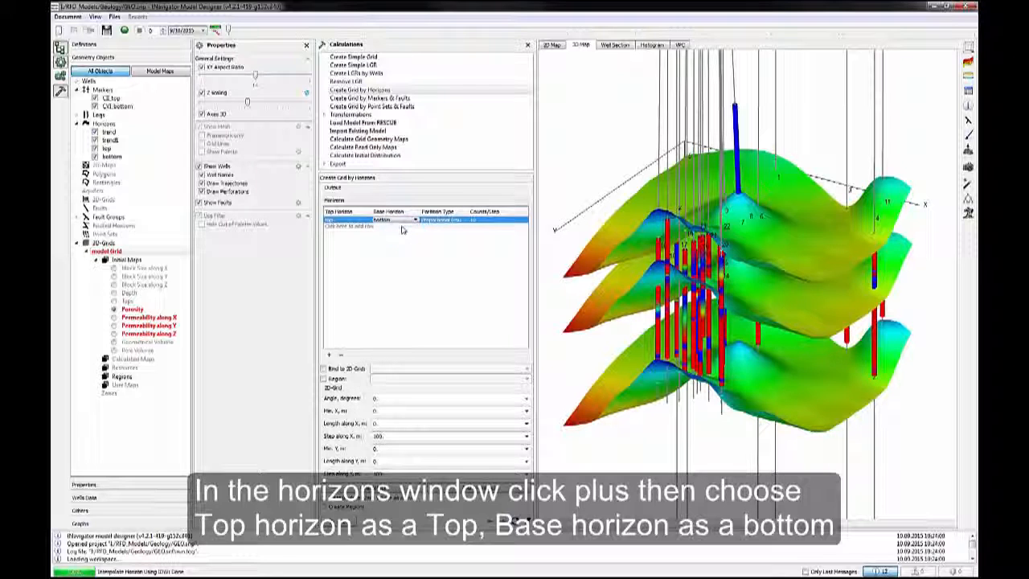
pyautogui.click(405, 251)
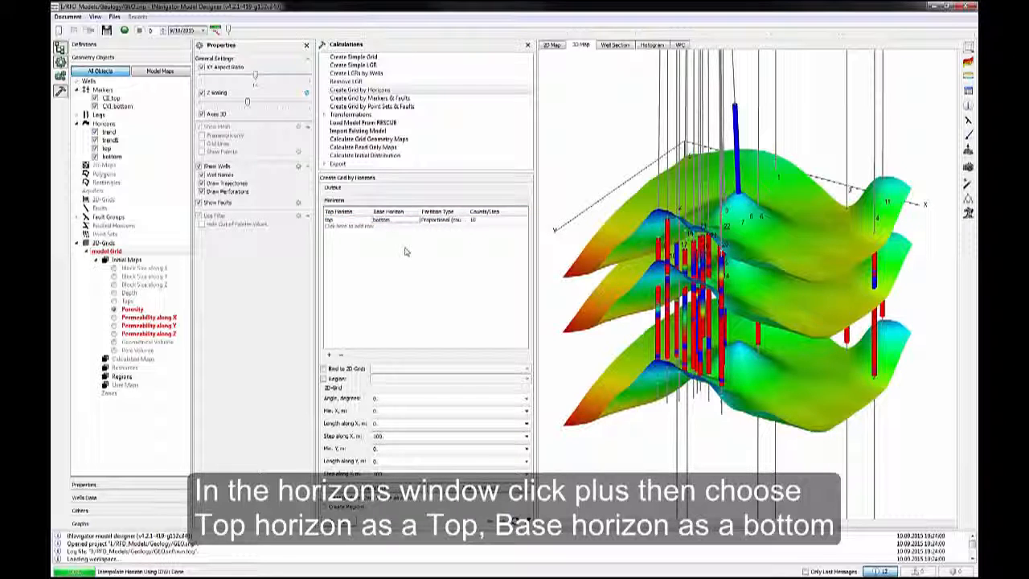
pyautogui.click(406, 490)
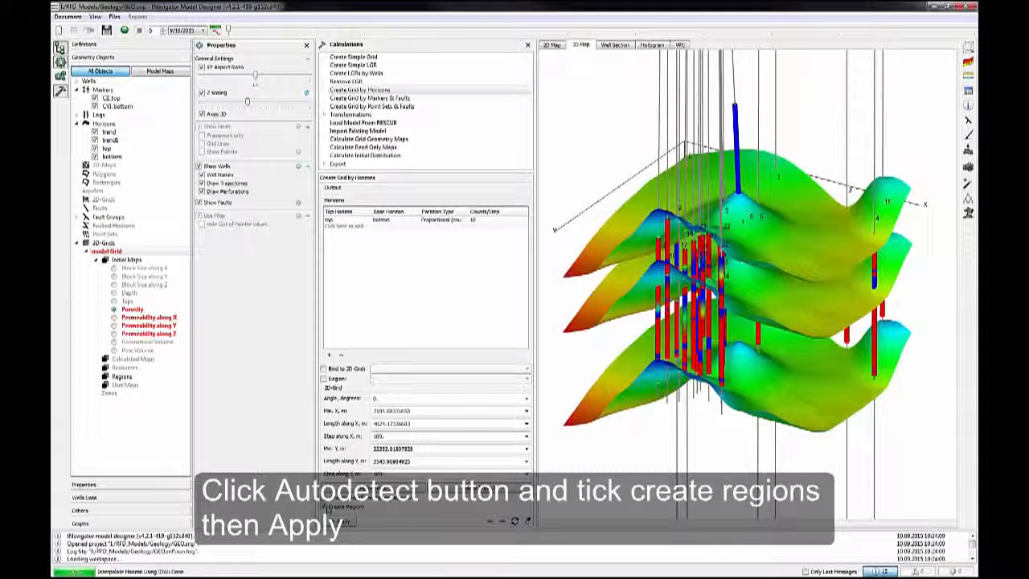
pyautogui.click(346, 521)
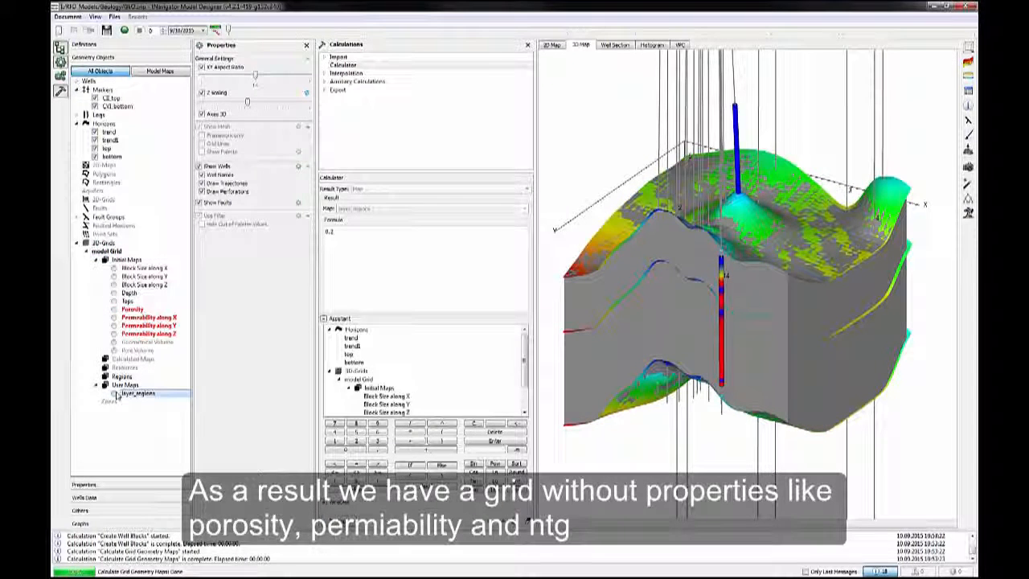
# Display the layer_regions user map on the 3D grid with grid lines shown
pyautogui.click(115, 394)
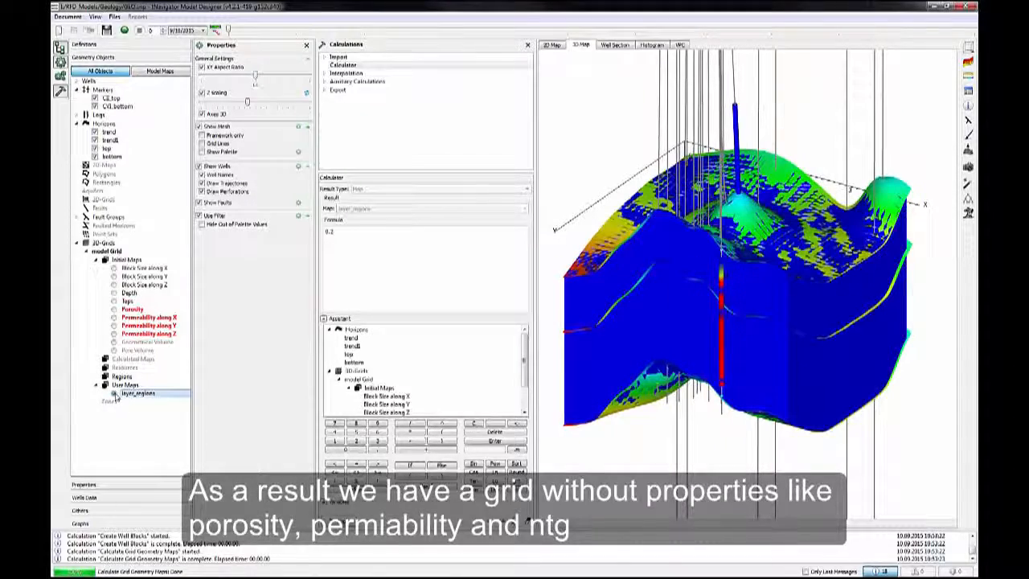
pyautogui.moveTo(773, 309)
pyautogui.mouseDown()
pyautogui.moveTo(757, 309)
pyautogui.moveTo(772, 309)
pyautogui.mouseUp()
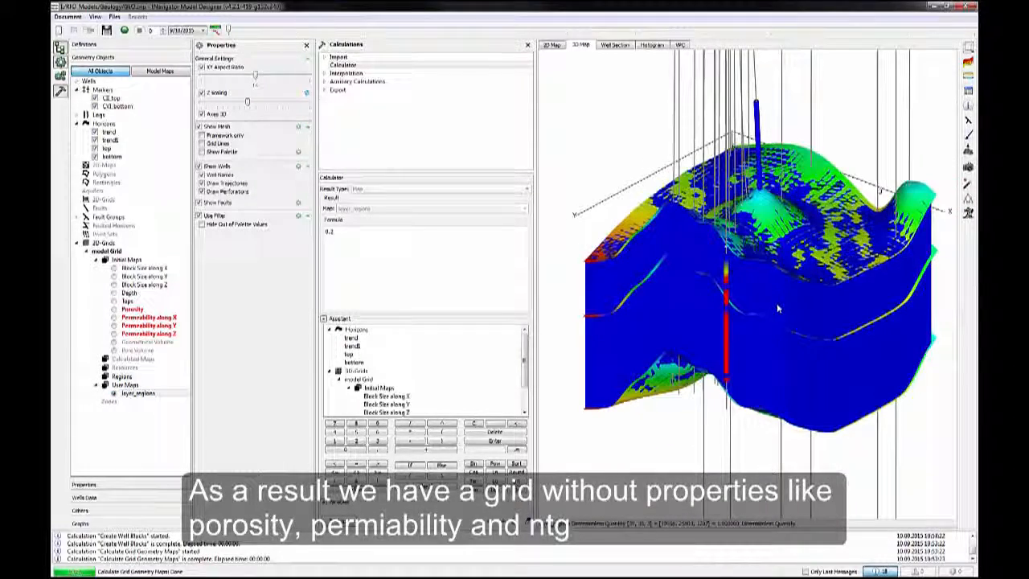
pyautogui.click(202, 143)
pyautogui.moveTo(729, 225)
pyautogui.mouseDown()
pyautogui.moveTo(767, 214)
pyautogui.moveTo(712, 218)
pyautogui.moveTo(743, 214)
pyautogui.mouseUp()
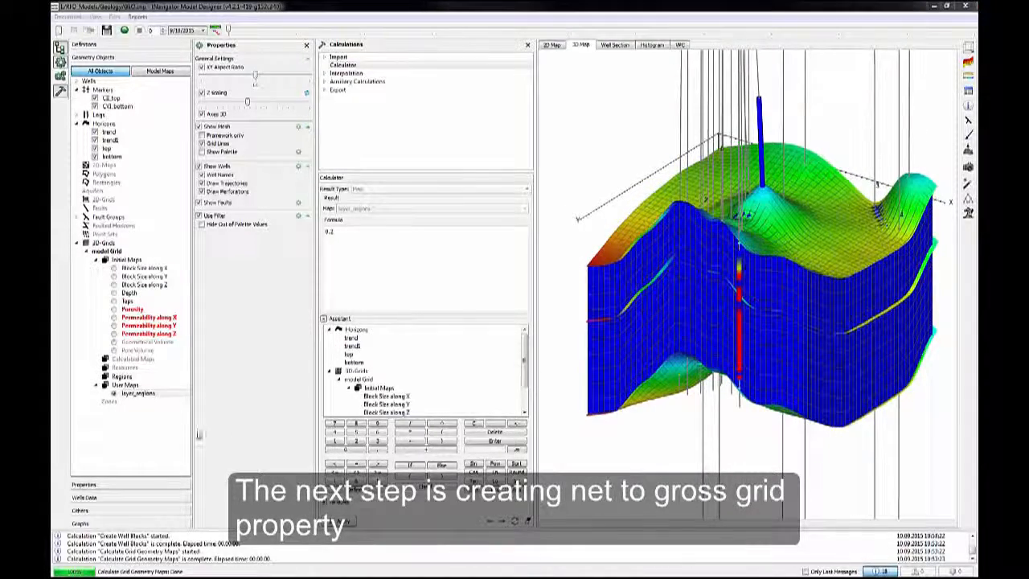
# Add a Net to Gross Ratio map to the initial maps of the model grid
pyautogui.rightClick(129, 262)
pyautogui.click(165, 270)
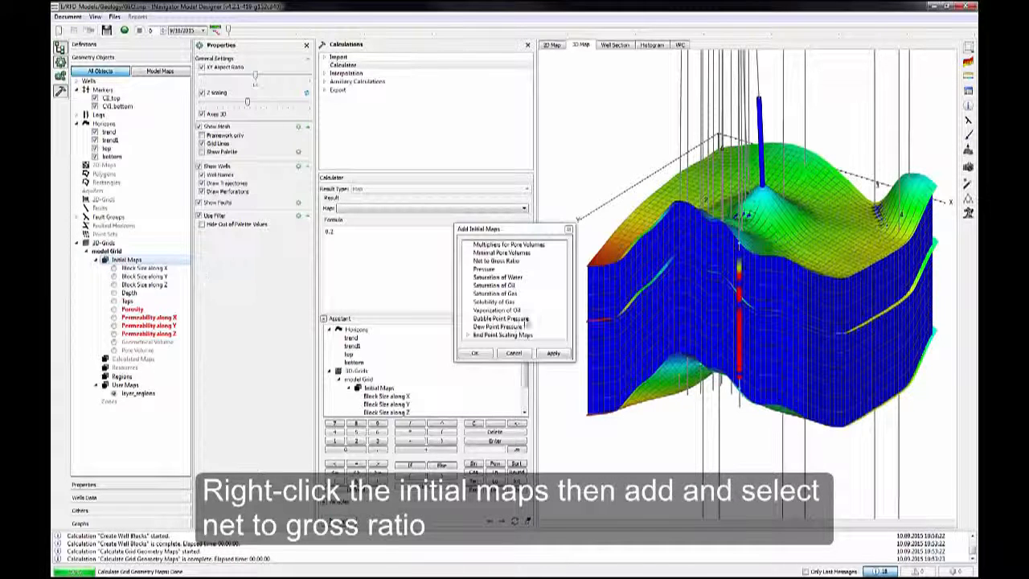
pyautogui.click(499, 261)
pyautogui.click(553, 353)
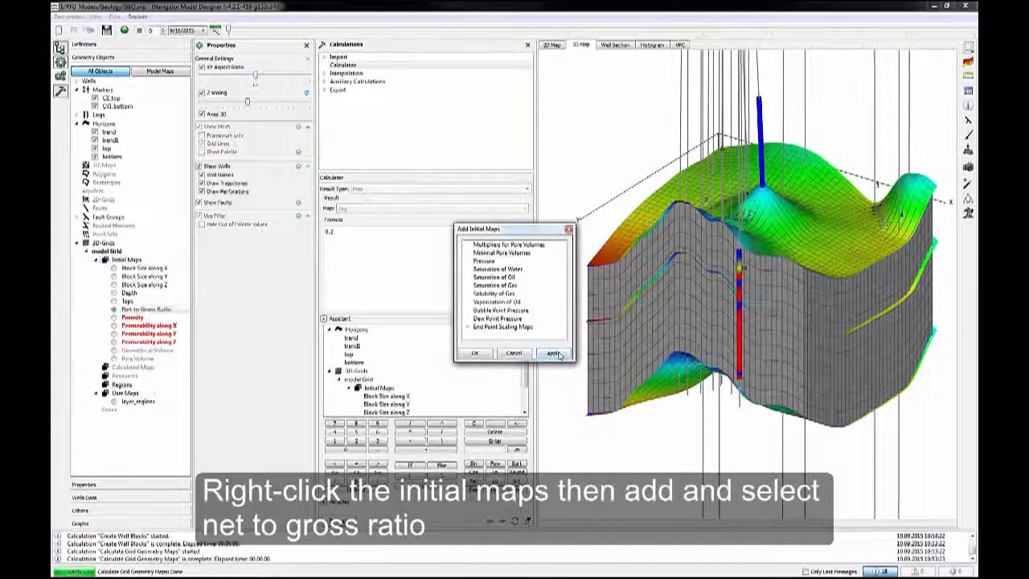
pyautogui.click(475, 353)
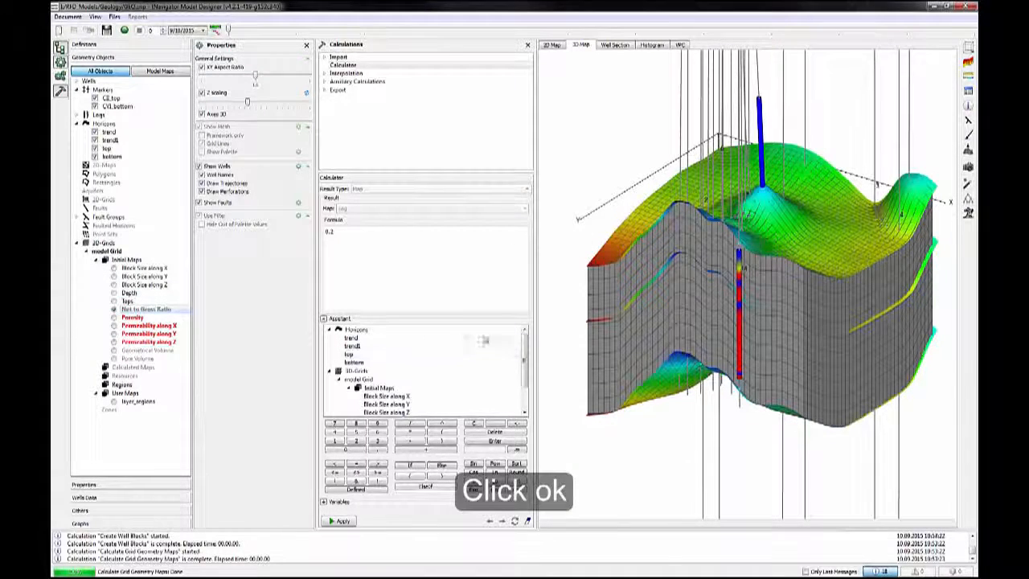
# Interpolate the Net to Gross Ratio map from the NTG well log using Multilayer IDW with power parameter 2
pyautogui.click(324, 73)
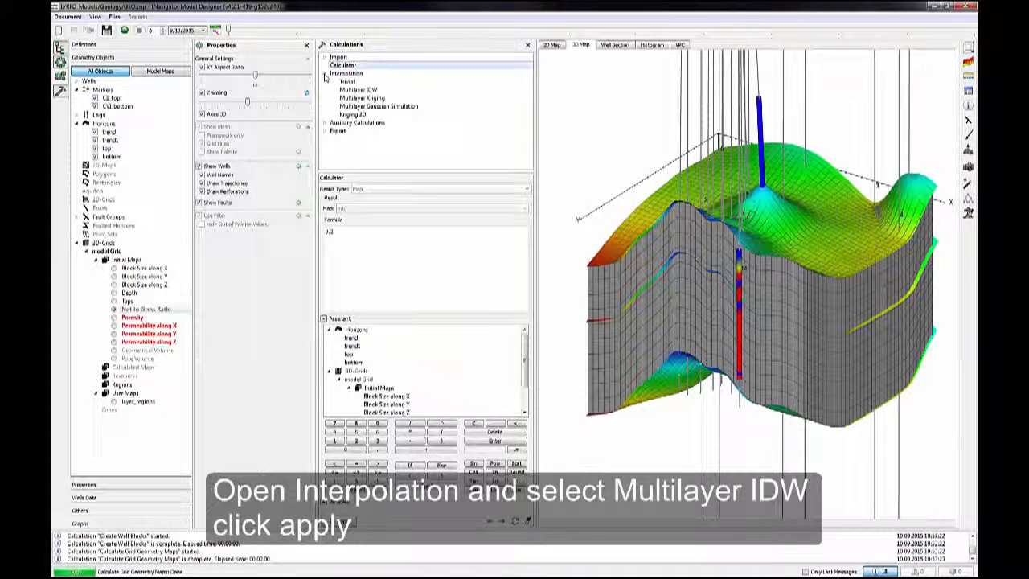
pyautogui.click(358, 89)
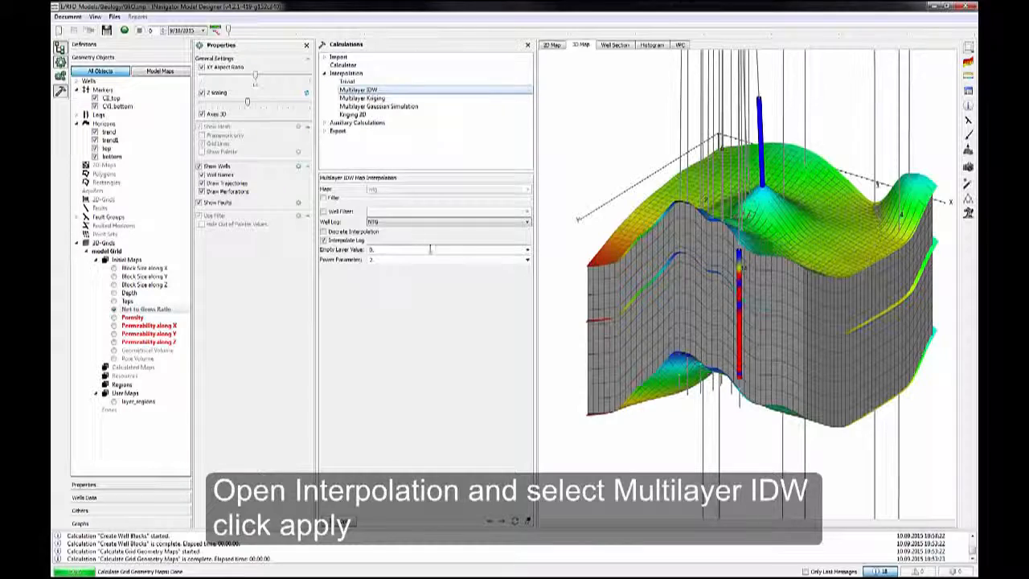
pyautogui.click(341, 521)
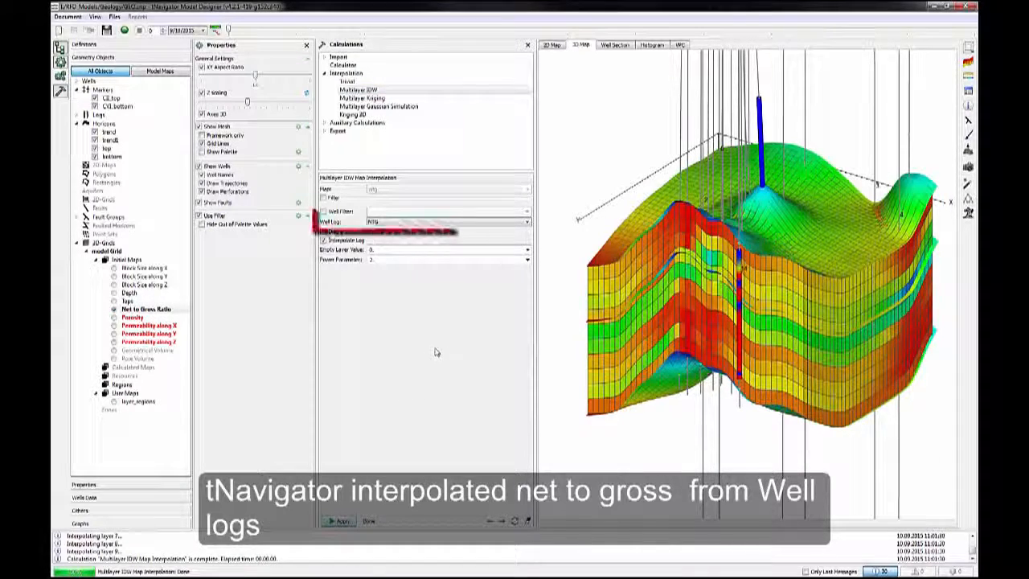
pyautogui.moveTo(844, 304)
pyautogui.mouseDown()
pyautogui.moveTo(826, 305)
pyautogui.moveTo(858, 295)
pyautogui.moveTo(840, 308)
pyautogui.mouseUp()
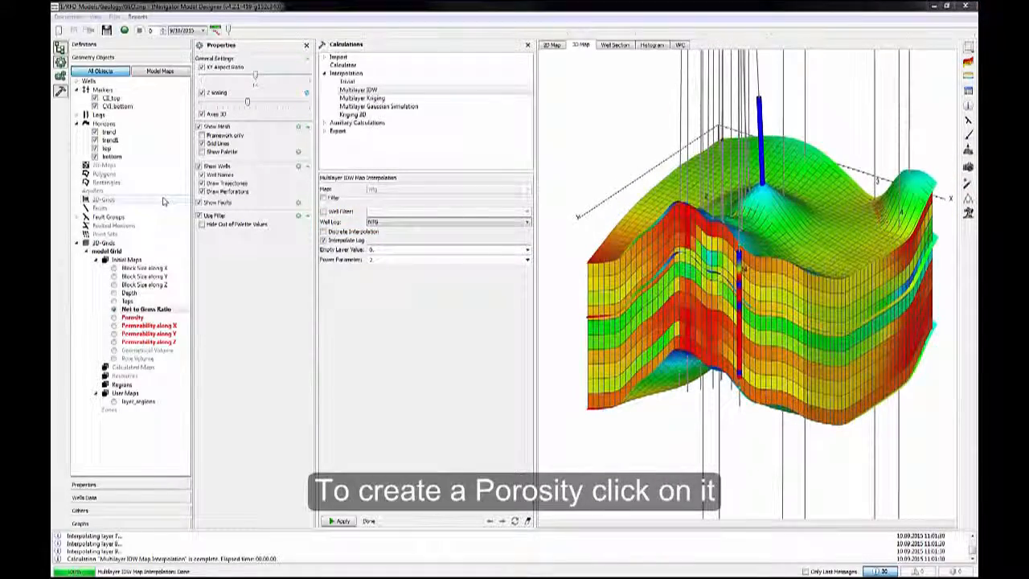
# Add a Porosity map to the grid's initial maps and display the Poro well log in the 3D view
pyautogui.click(145, 319)
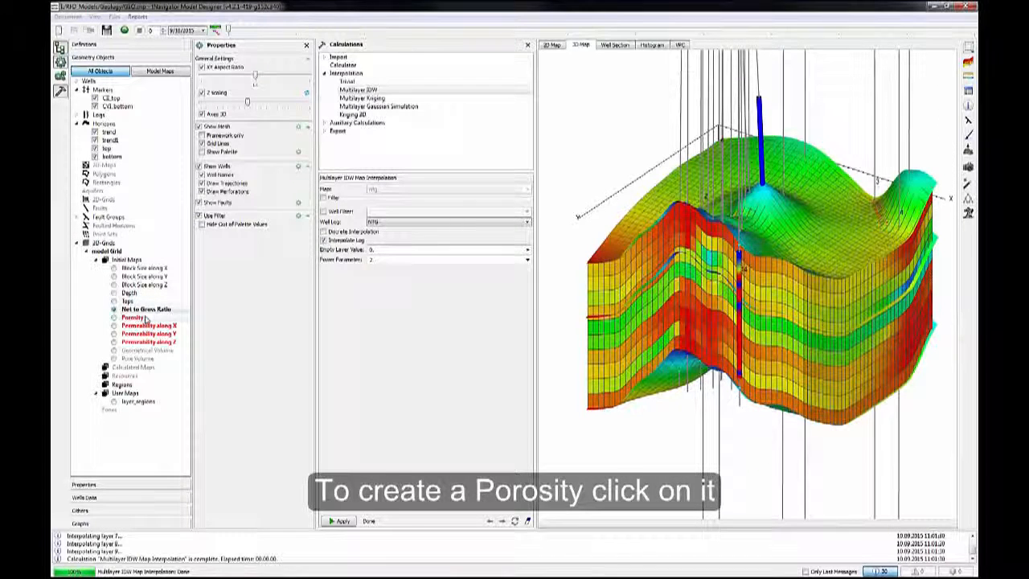
pyautogui.click(76, 115)
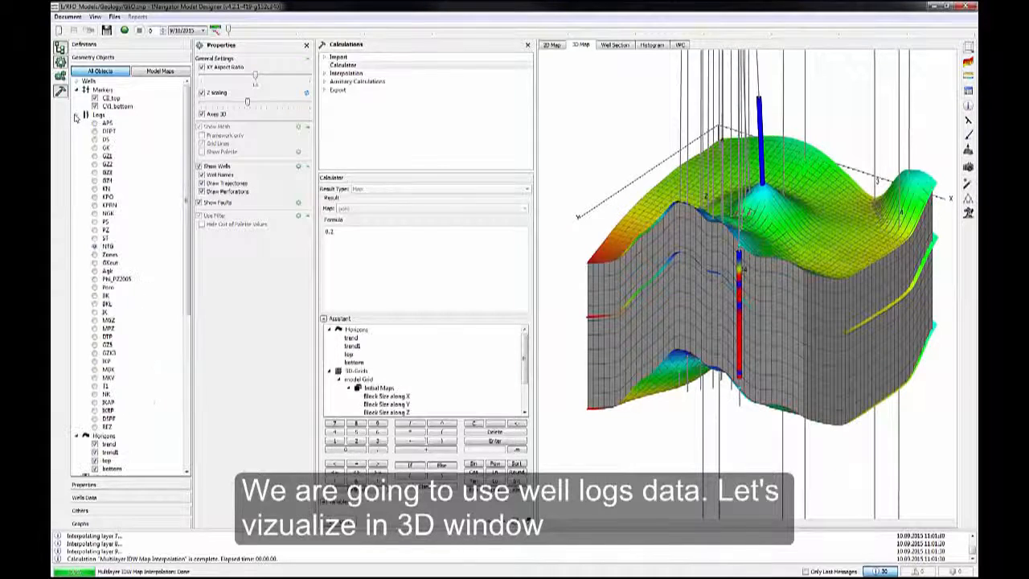
pyautogui.click(95, 288)
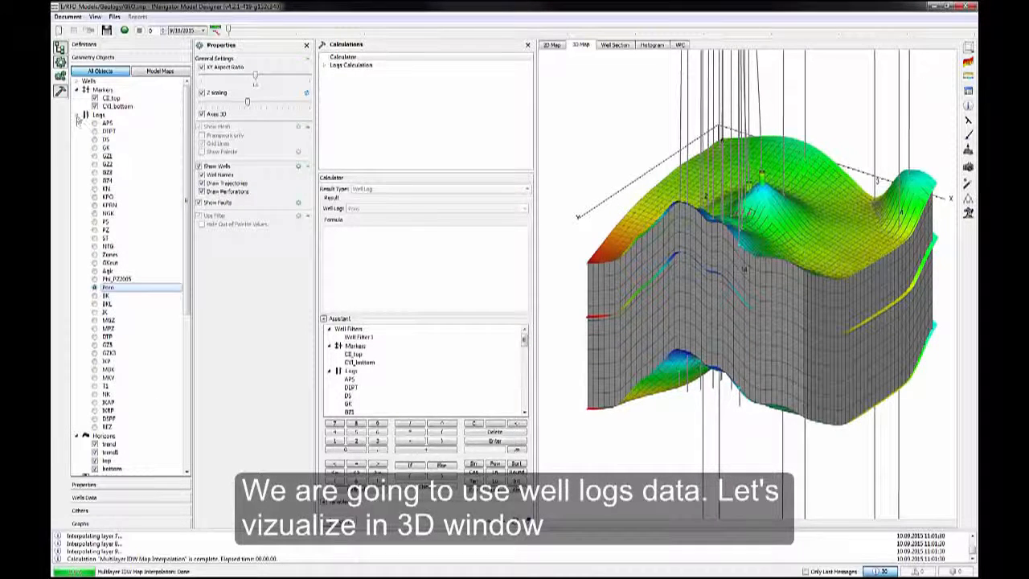
pyautogui.click(76, 115)
# Interpolate the Porosity map from the Poro well log using Multilayer IDW with power parameter 2
pyautogui.click(129, 319)
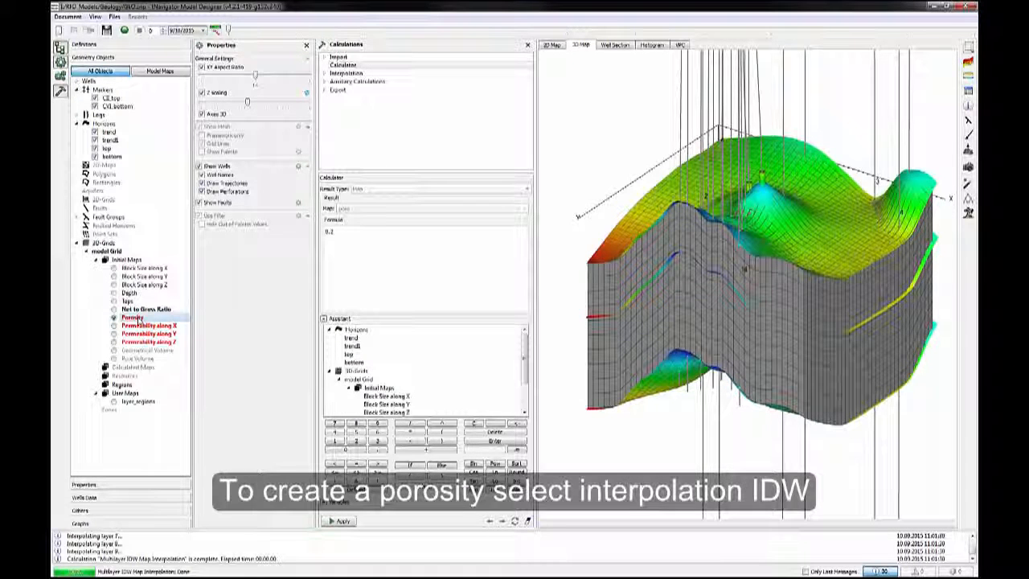
pyautogui.click(326, 75)
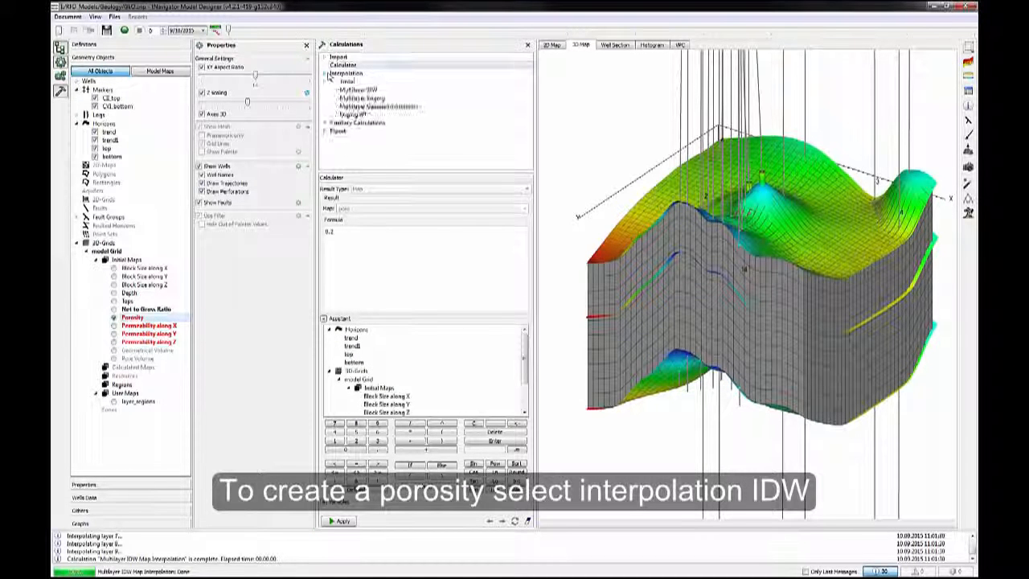
pyautogui.click(364, 91)
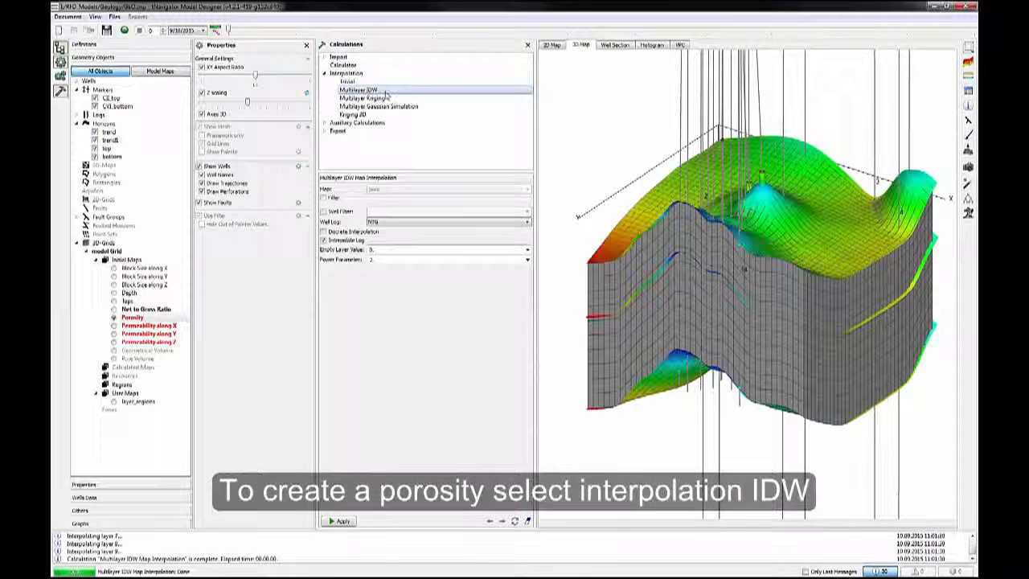
pyautogui.click(495, 224)
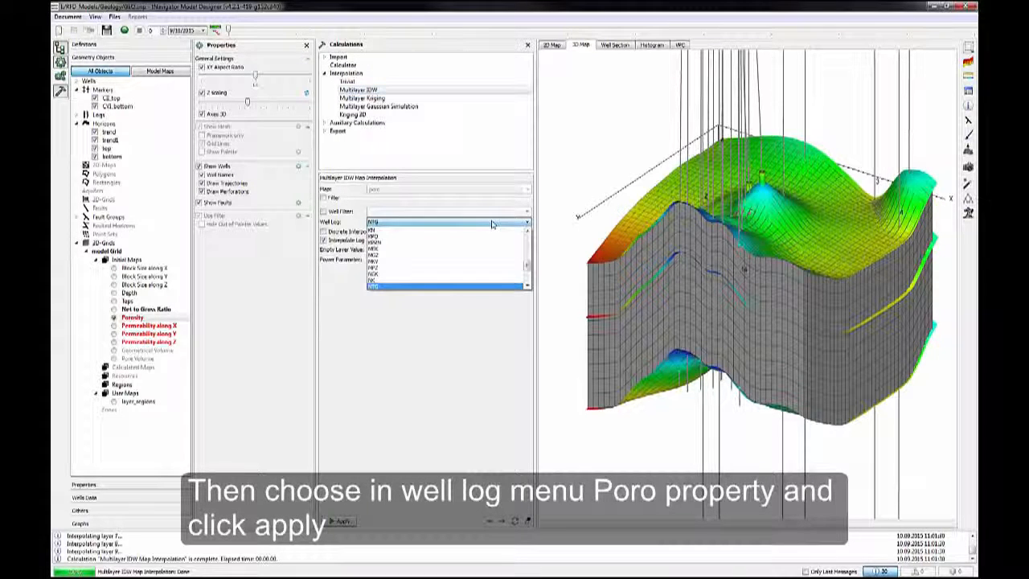
pyautogui.moveTo(528, 265); pyautogui.dragTo(528, 269)
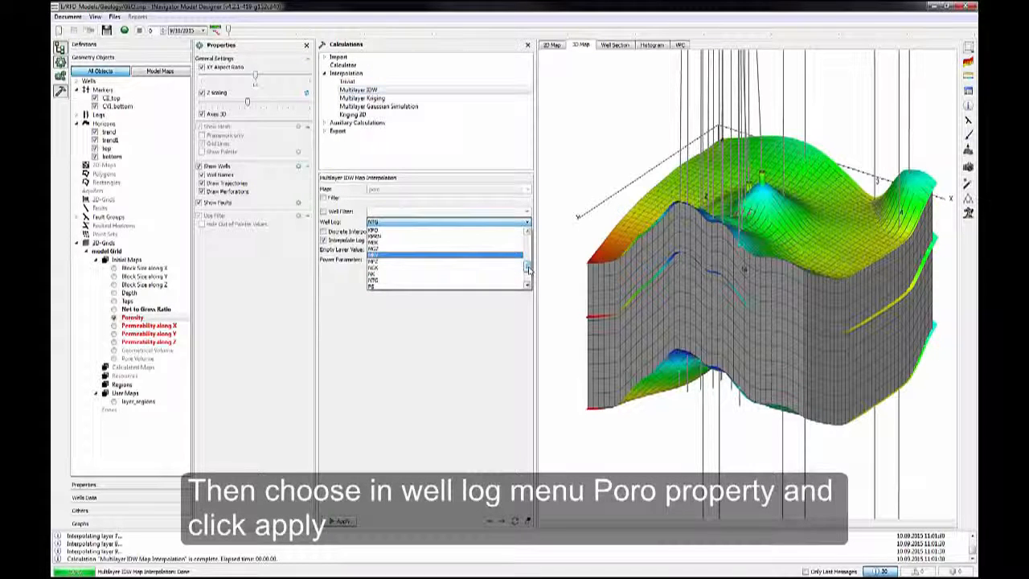
pyautogui.press('Down')
pyautogui.press('Down')
pyautogui.press('Down')
pyautogui.press('Down')
pyautogui.press('Down')
pyautogui.press('Down')
pyautogui.press('Down')
pyautogui.press('Down')
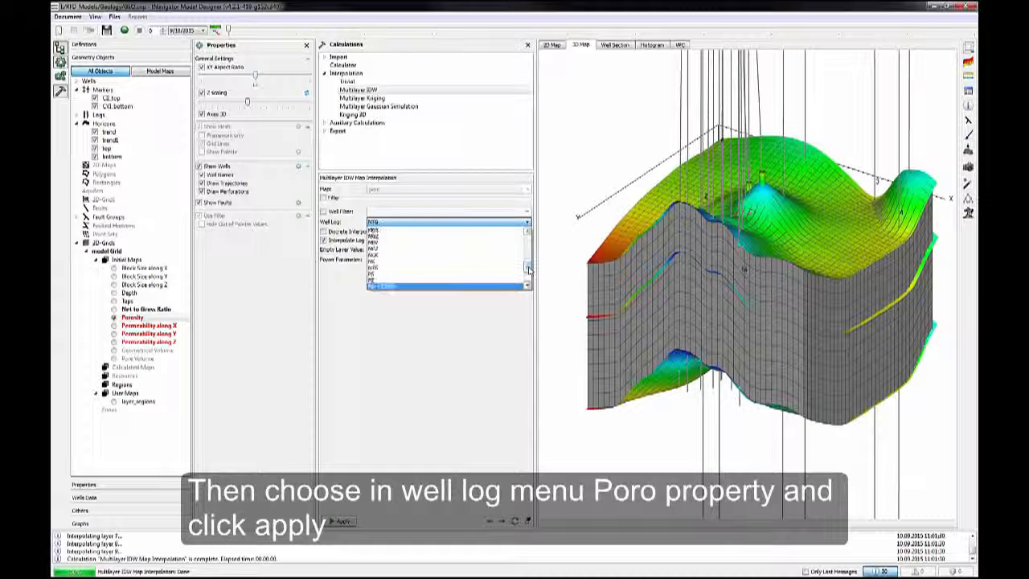
pyautogui.click(390, 286)
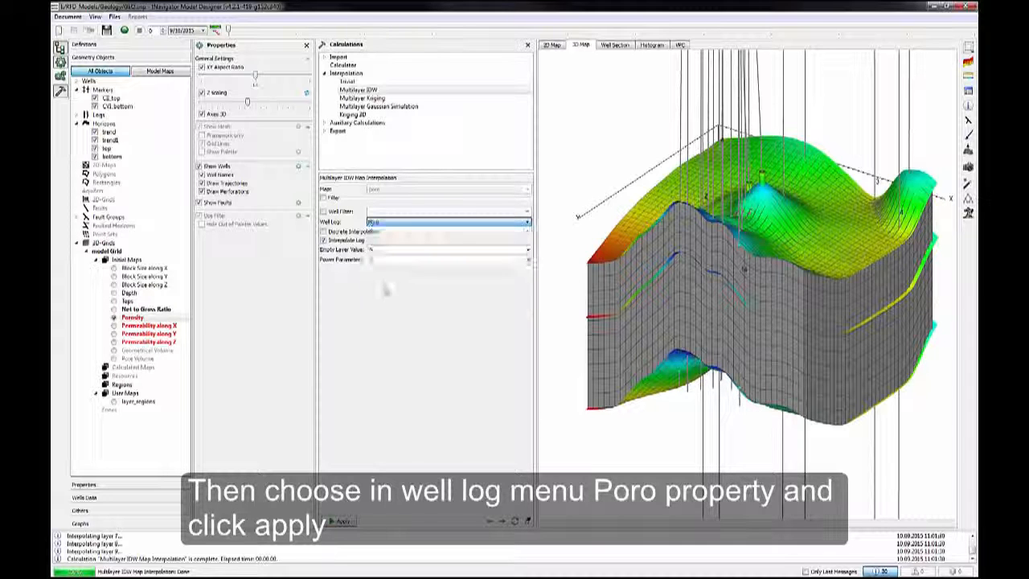
pyautogui.click(342, 521)
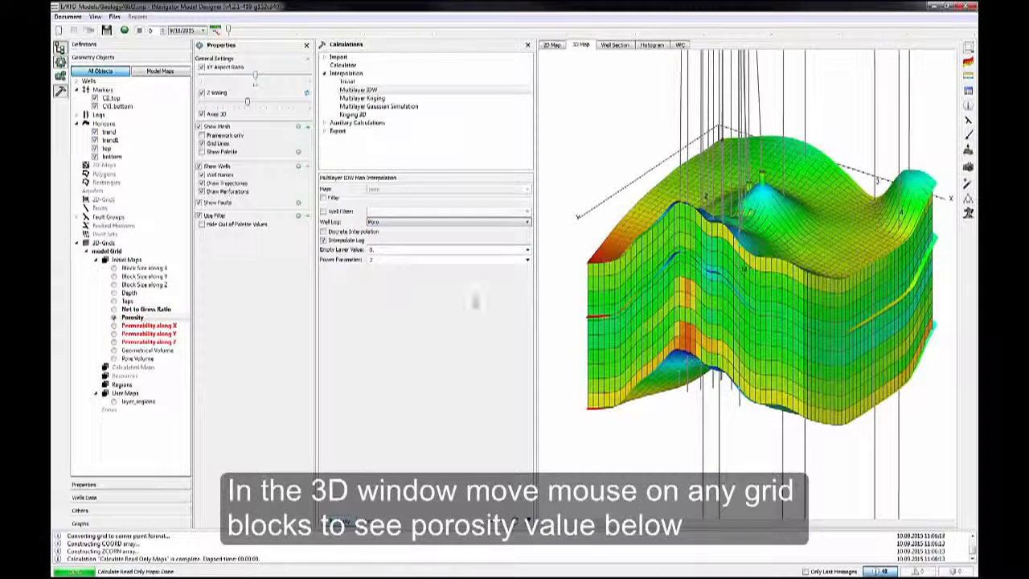
# Inspect porosity values of grid blocks in the 3D view and show the statistics for the Porosity map
pyautogui.moveTo(774, 302)
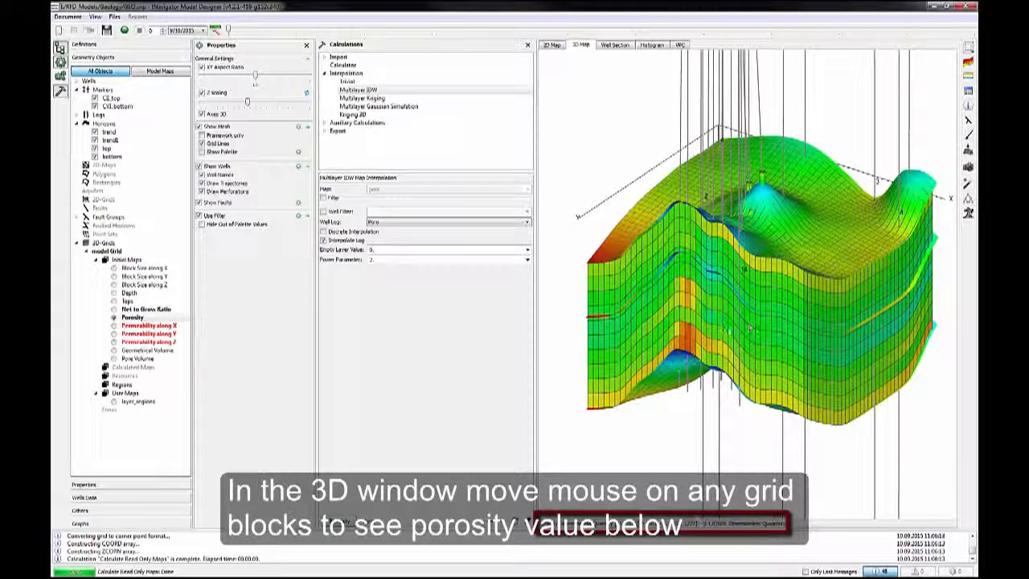
pyautogui.moveTo(696, 318); pyautogui.dragTo(781, 289)
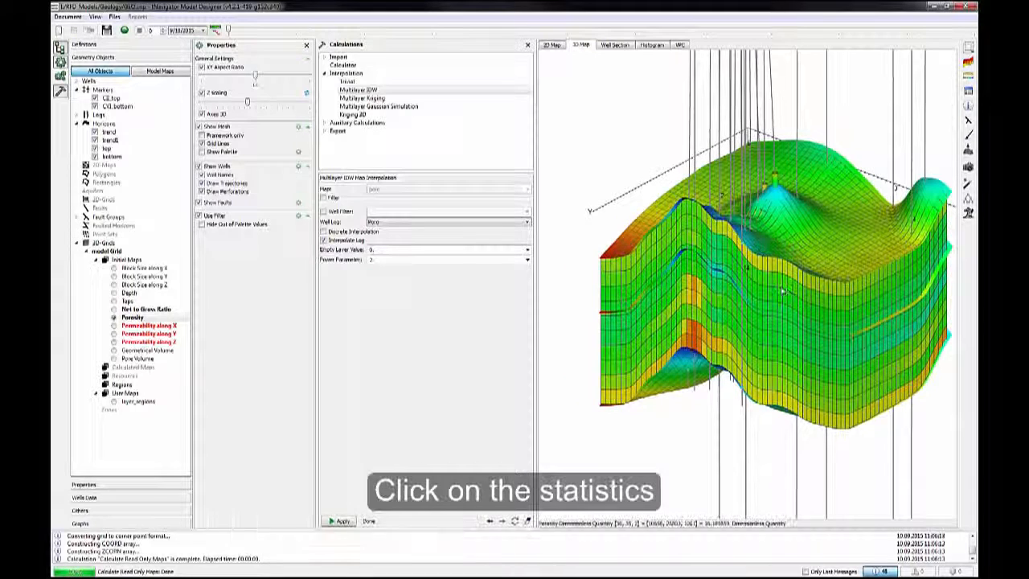
pyautogui.click(969, 94)
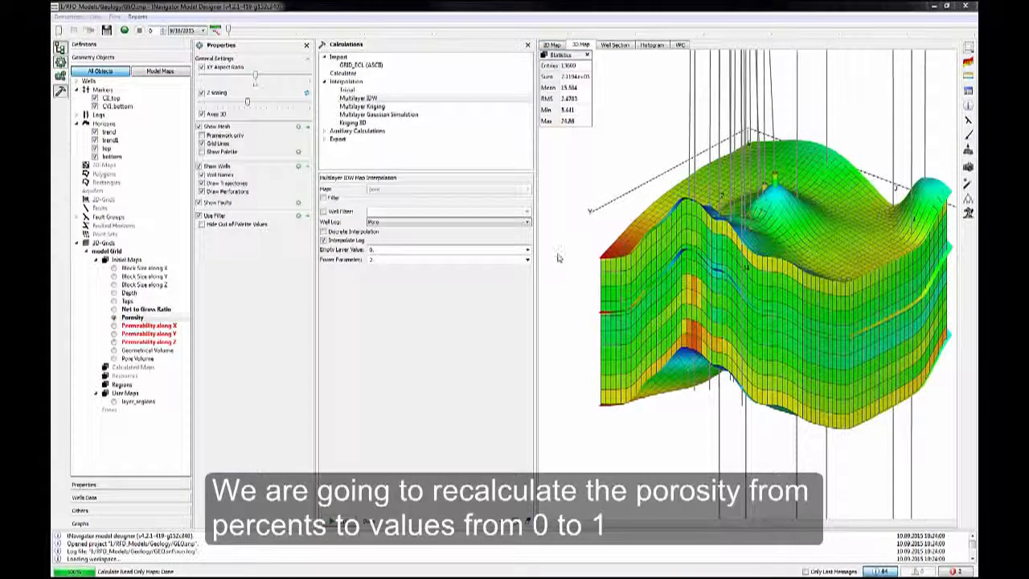
# Convert the Porosity map from percent to fractions by applying the Calculator formula poro/100
pyautogui.click(147, 319)
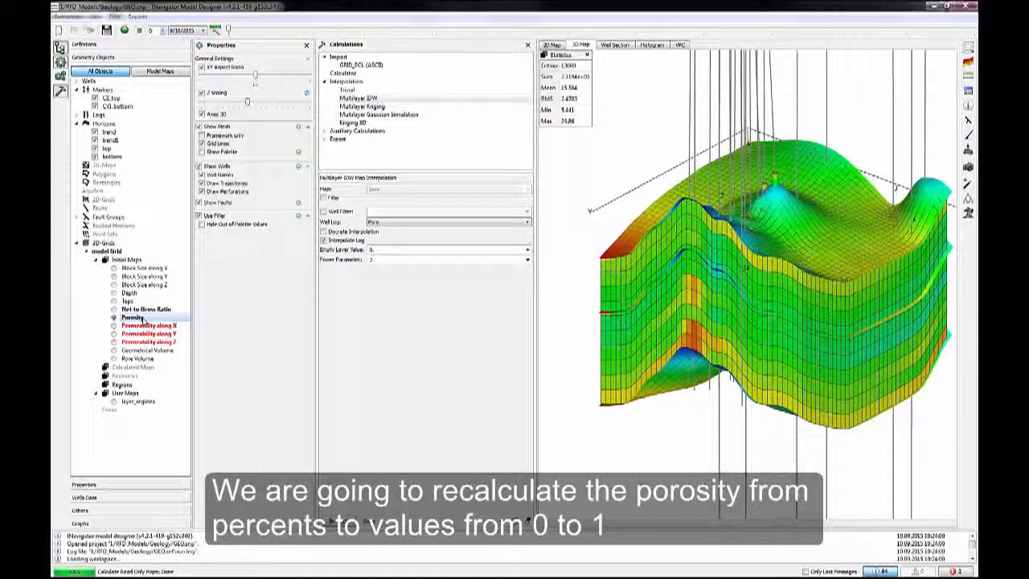
pyautogui.click(342, 73)
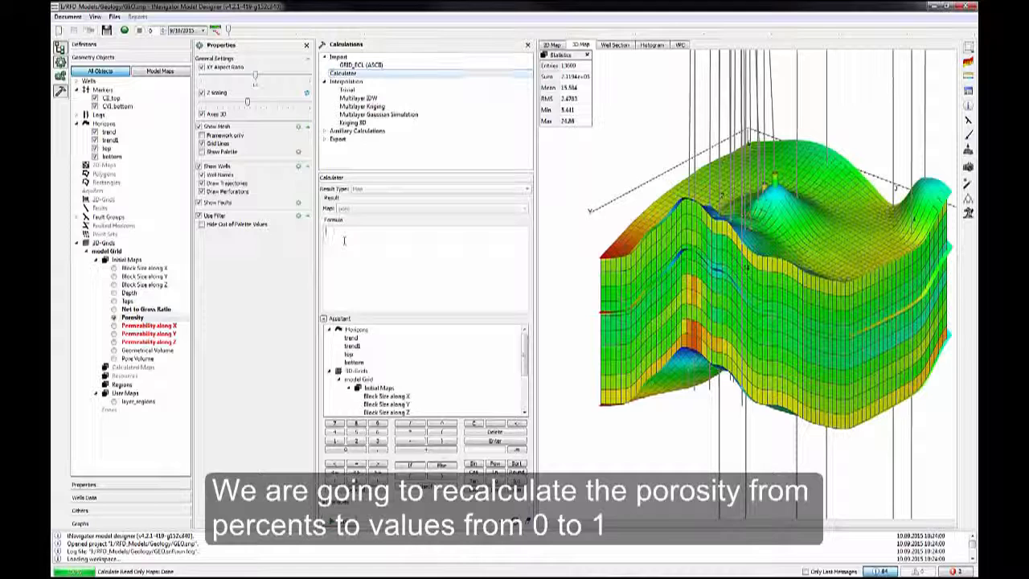
pyautogui.write('poro')
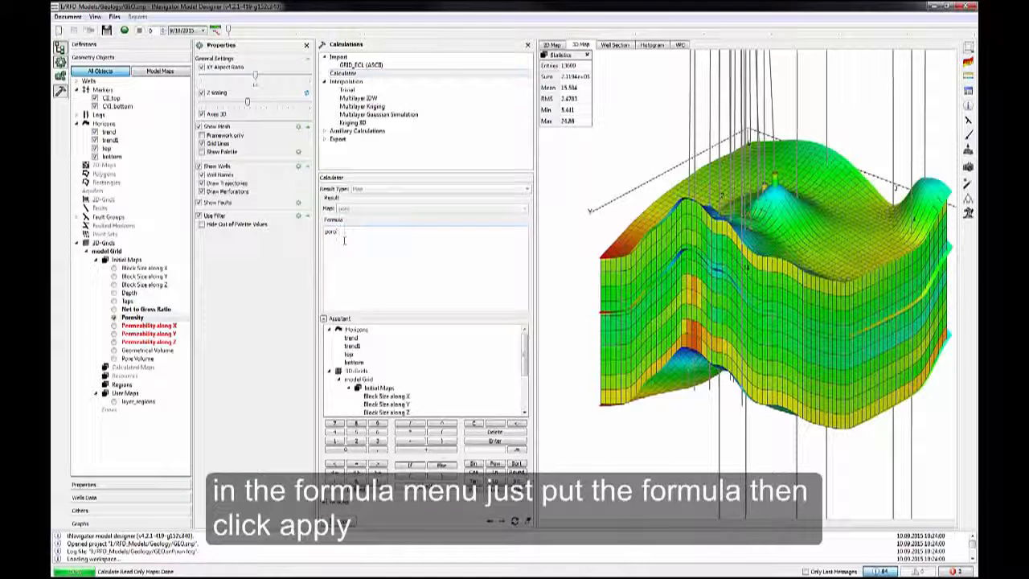
pyautogui.write('/100')
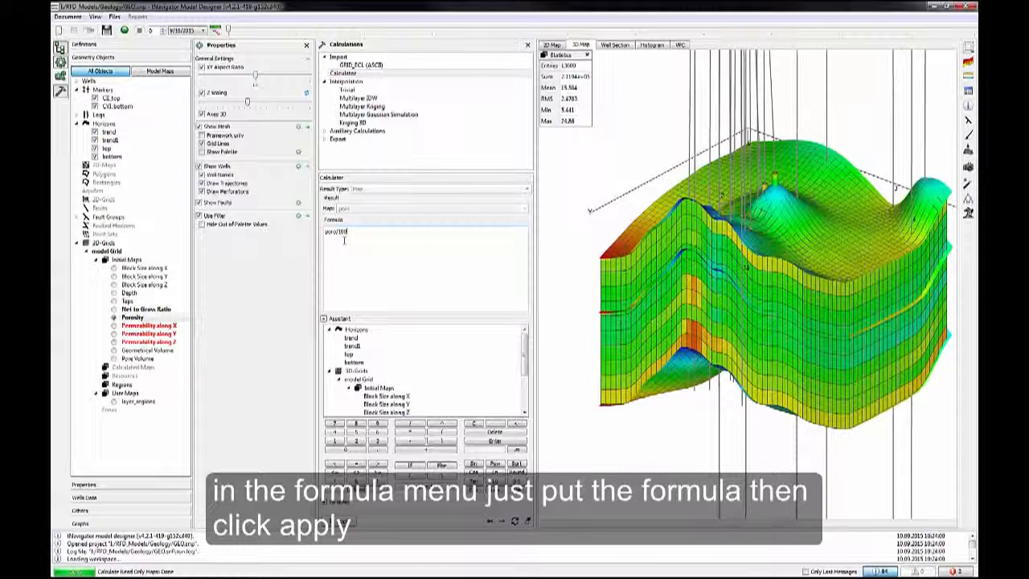
pyautogui.click(342, 521)
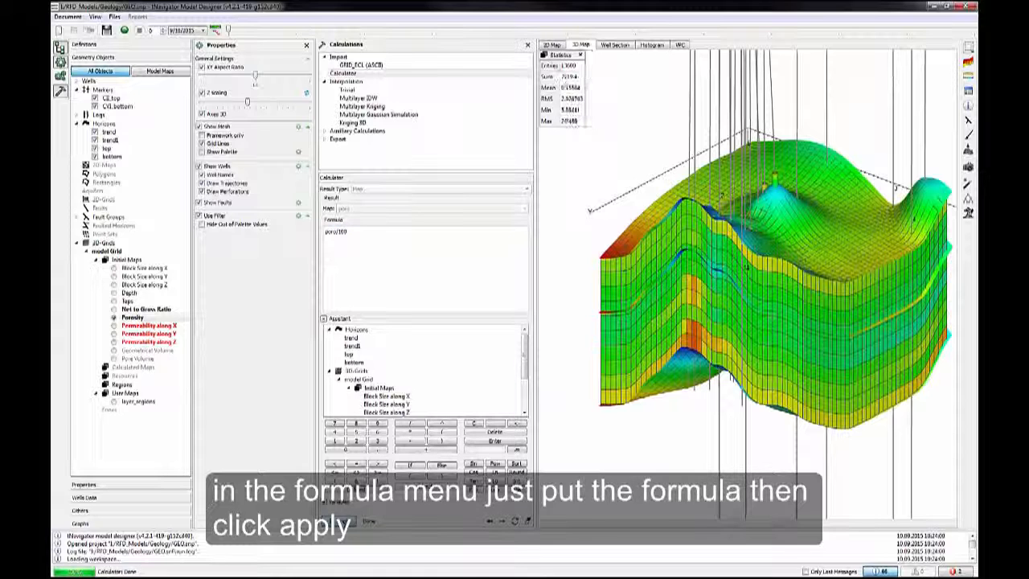
pyautogui.moveTo(781, 336)
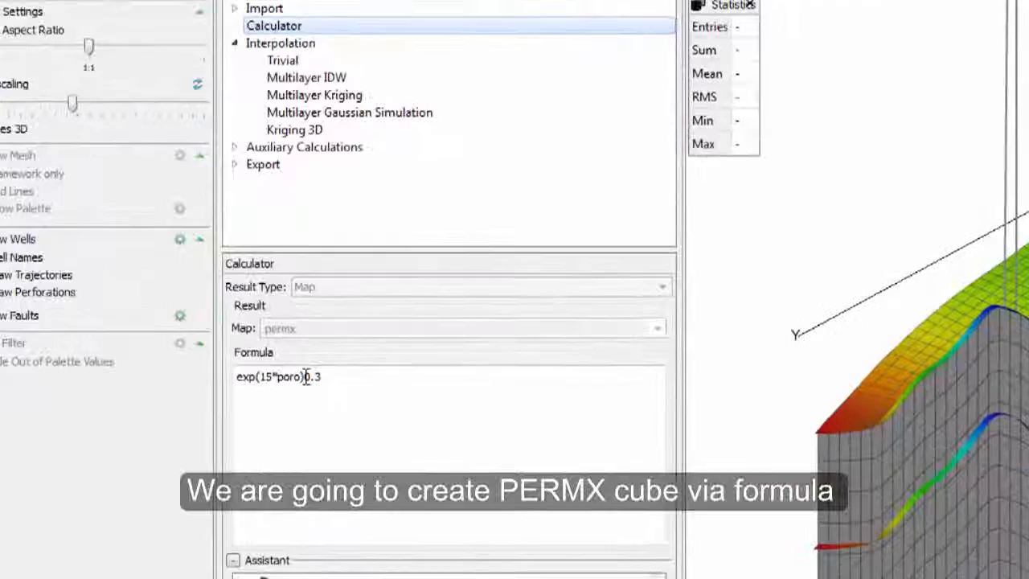
# Calculate the Permeability along X map with the formula exp(15*poro)*0.3
pyautogui.click(306, 378)
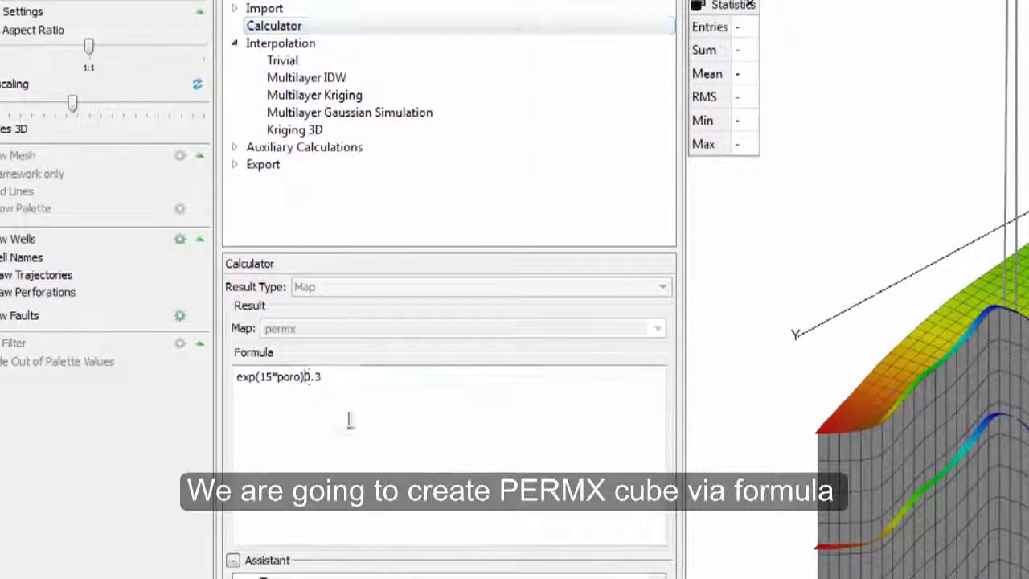
pyautogui.write('*')
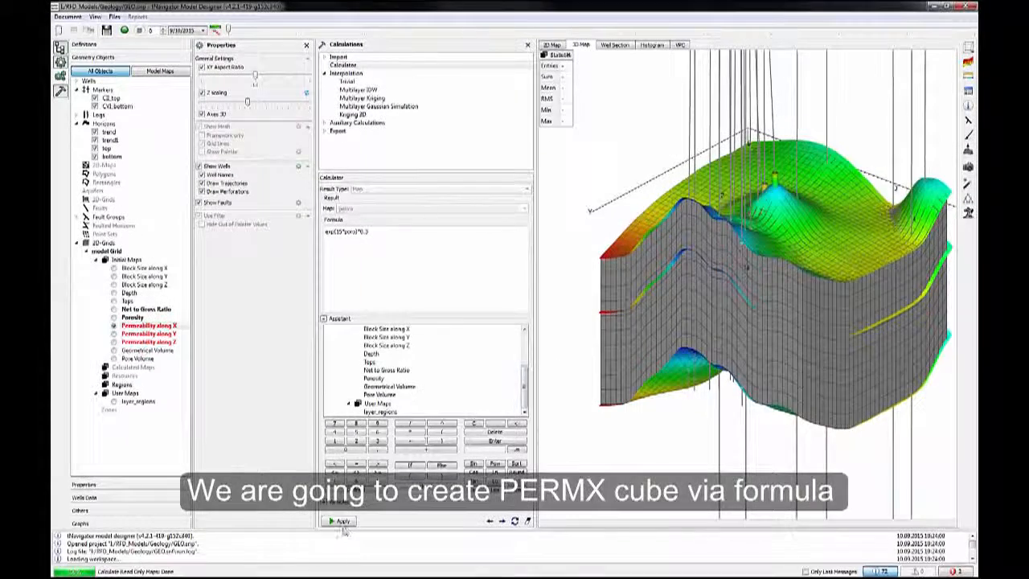
pyautogui.click(341, 521)
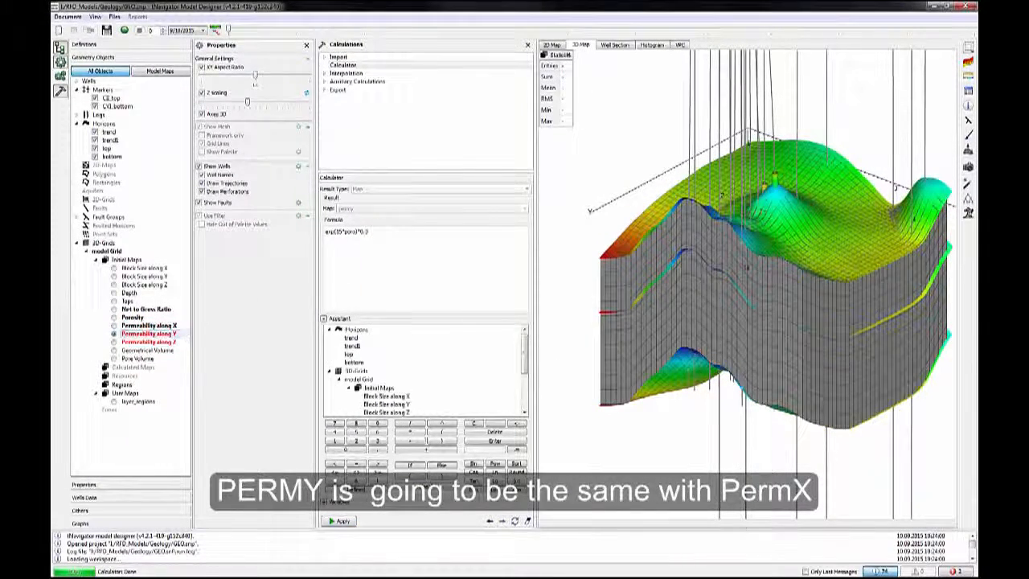
# Calculate the Permeability along Y map with the formula permx
pyautogui.moveTo(370, 232); pyautogui.dragTo(303, 235)
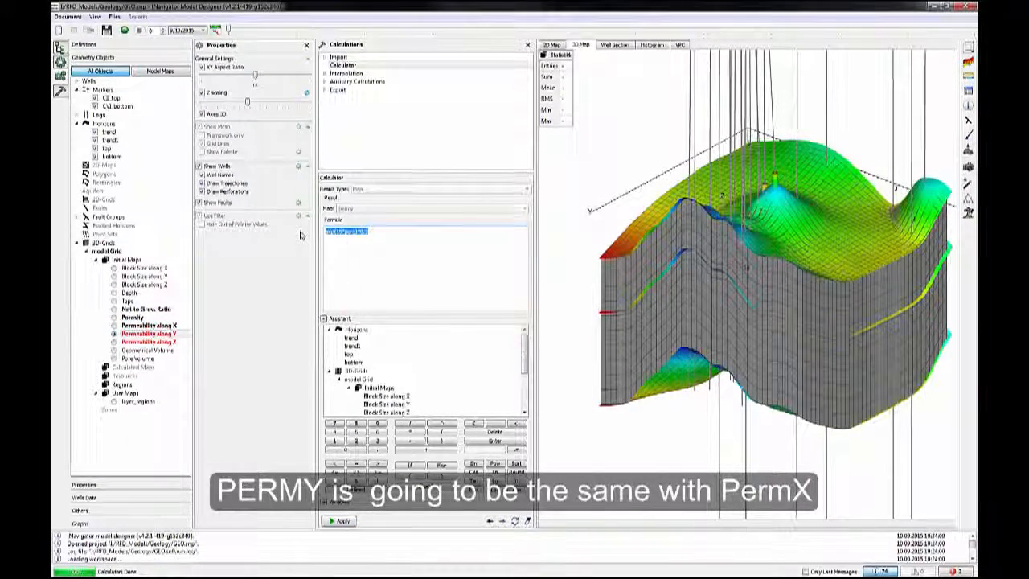
pyautogui.write('permx')
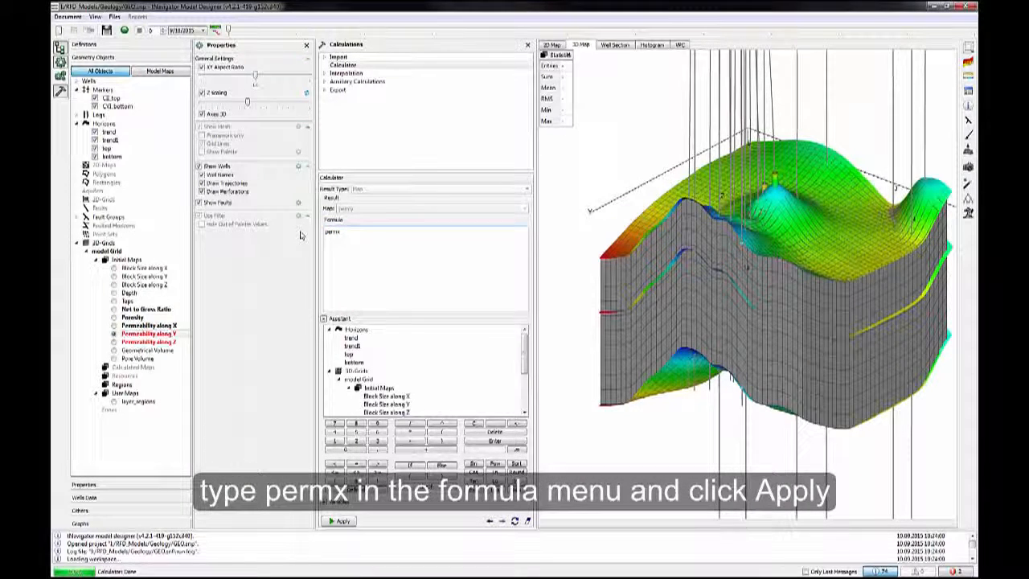
pyautogui.click(342, 522)
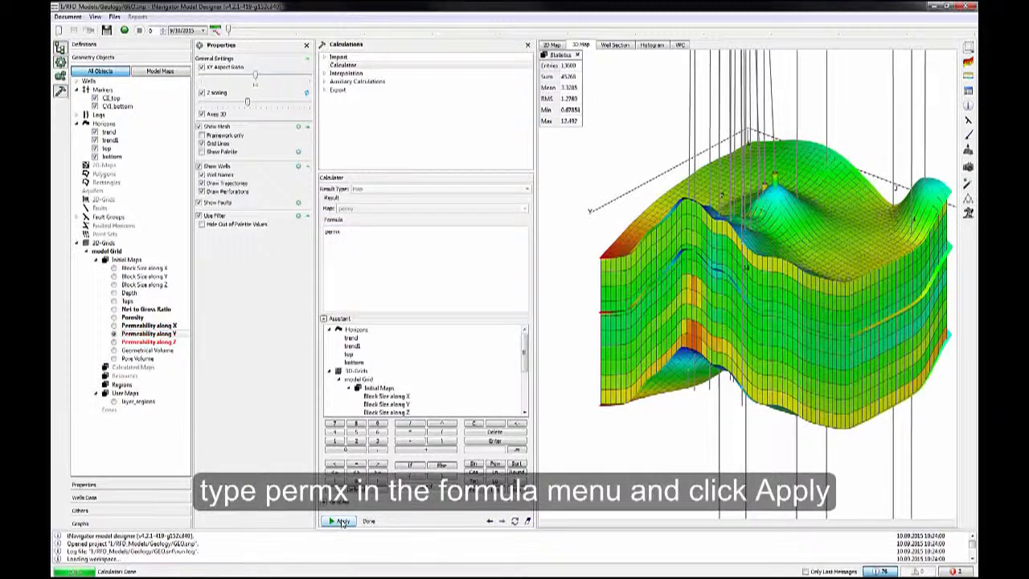
# Calculate the Permeability along Z map with the formula permx*0.1
pyautogui.click(350, 233)
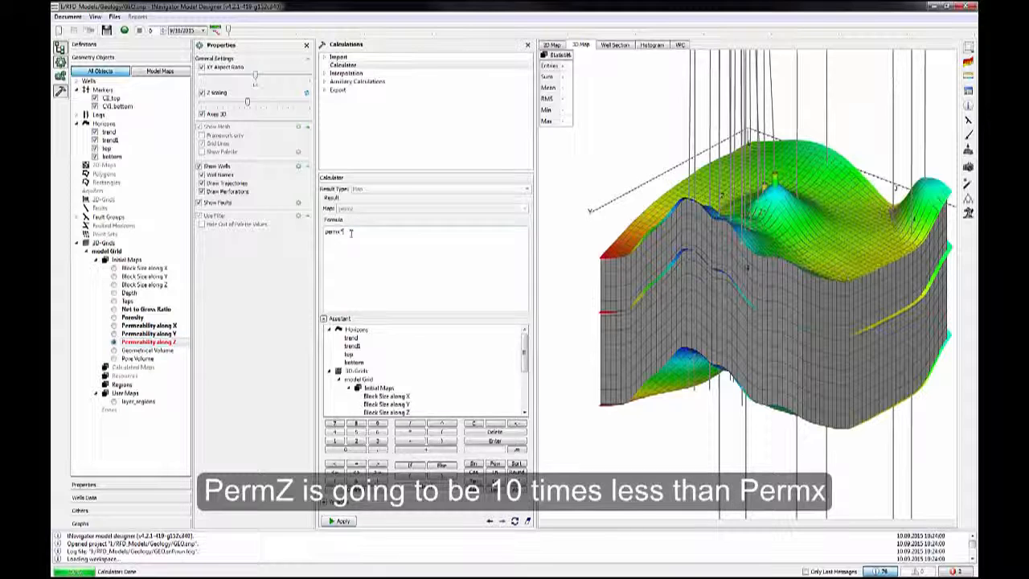
pyautogui.write('*')
pyautogui.click(343, 521)
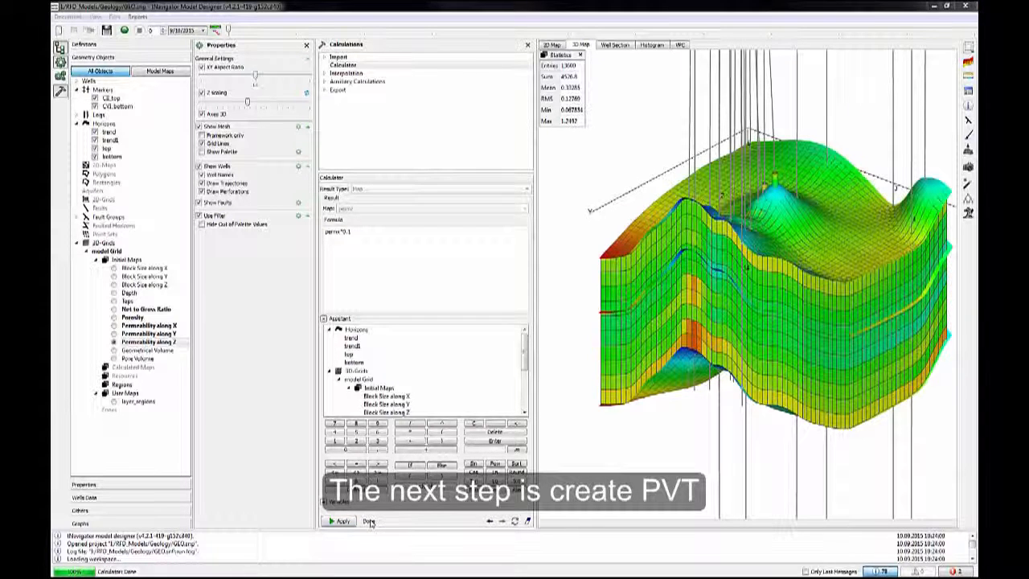
# Create the default PVT tables for the model and display the PVT Oil (STANDO) table and curves
pyautogui.click(107, 483)
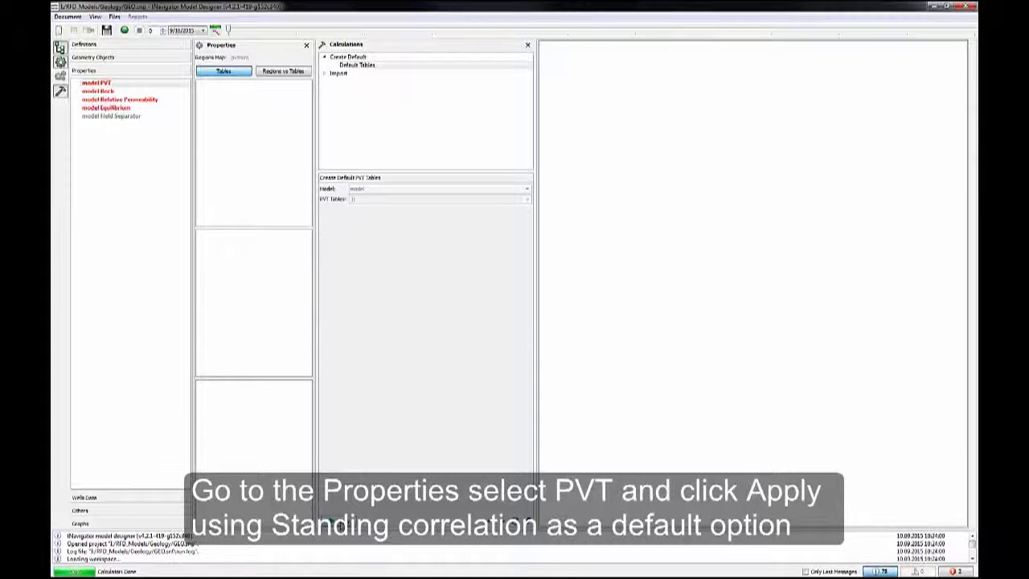
pyautogui.click(338, 524)
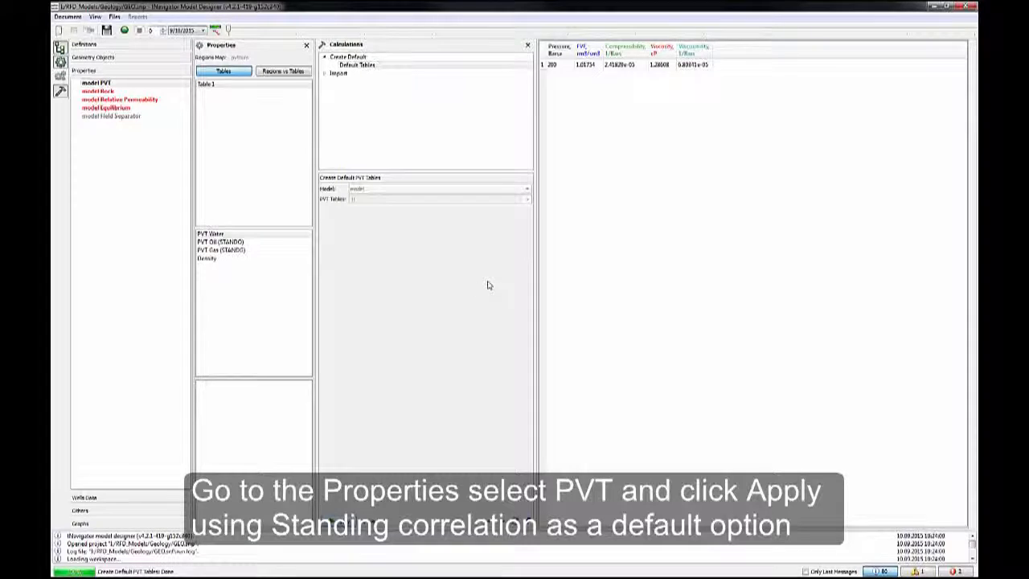
pyautogui.click(238, 243)
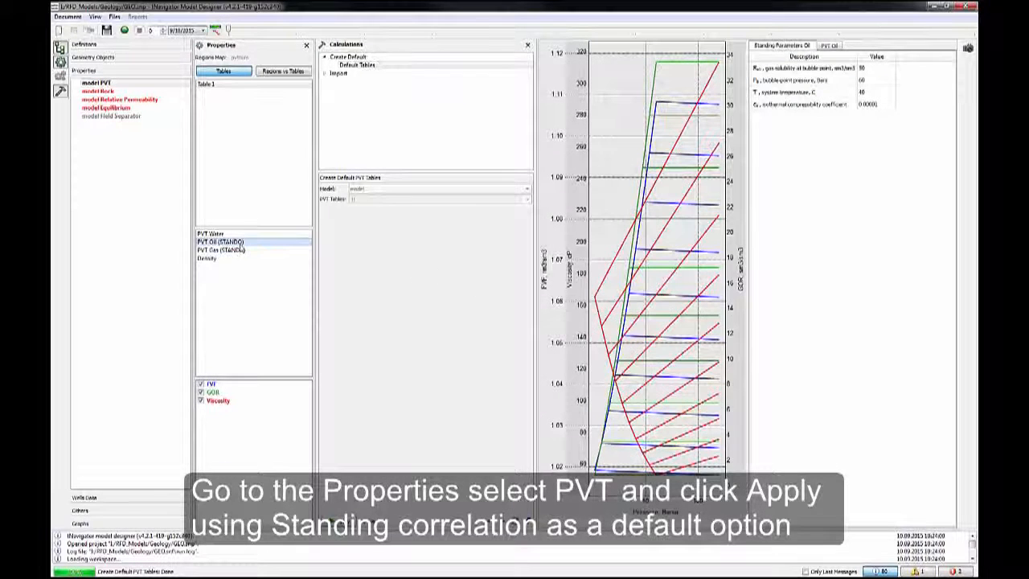
# Create the model's default rock tables and its default relative permeability tables from Corey correlations
pyautogui.click(99, 90)
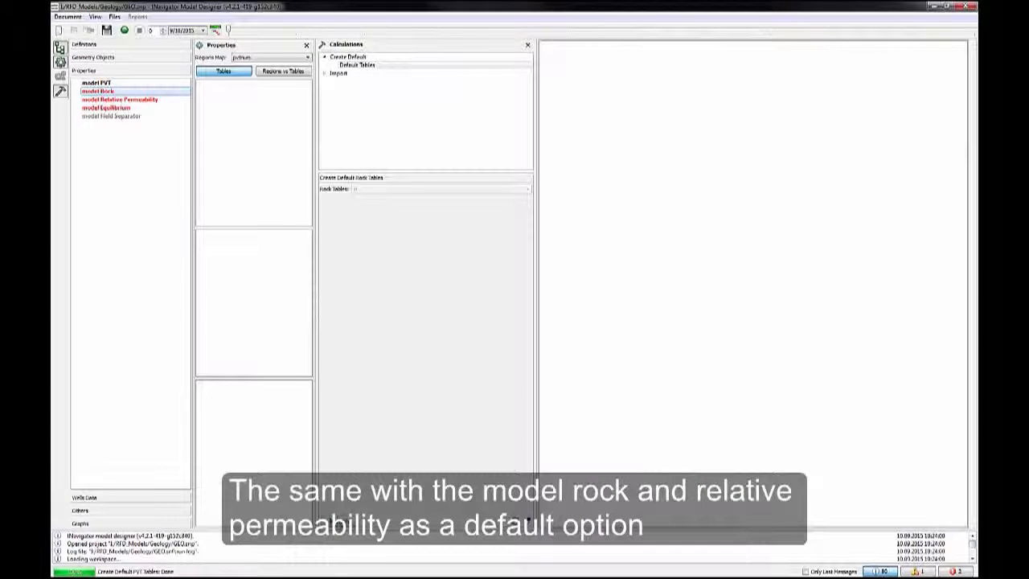
pyautogui.click(515, 521)
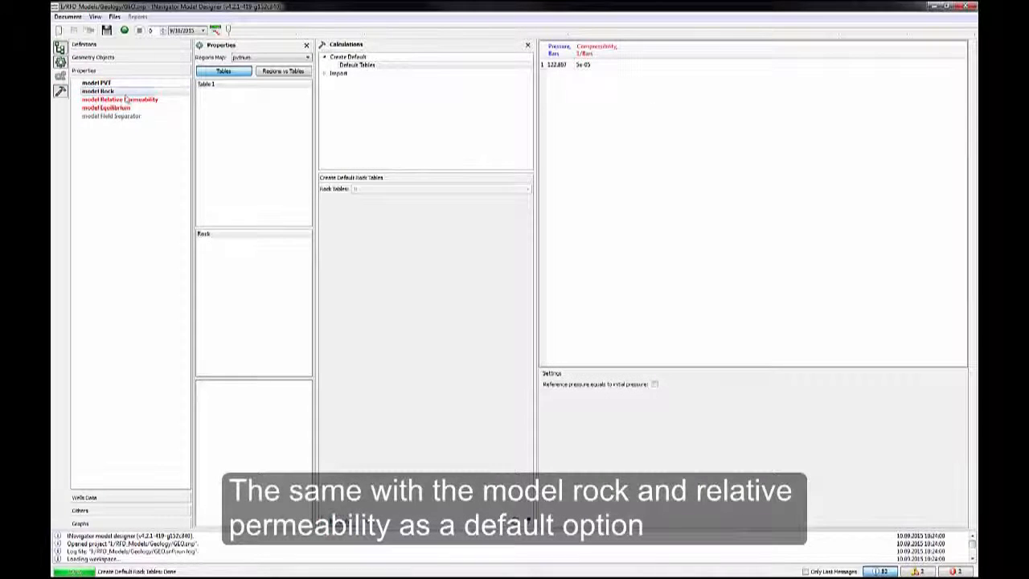
pyautogui.click(128, 100)
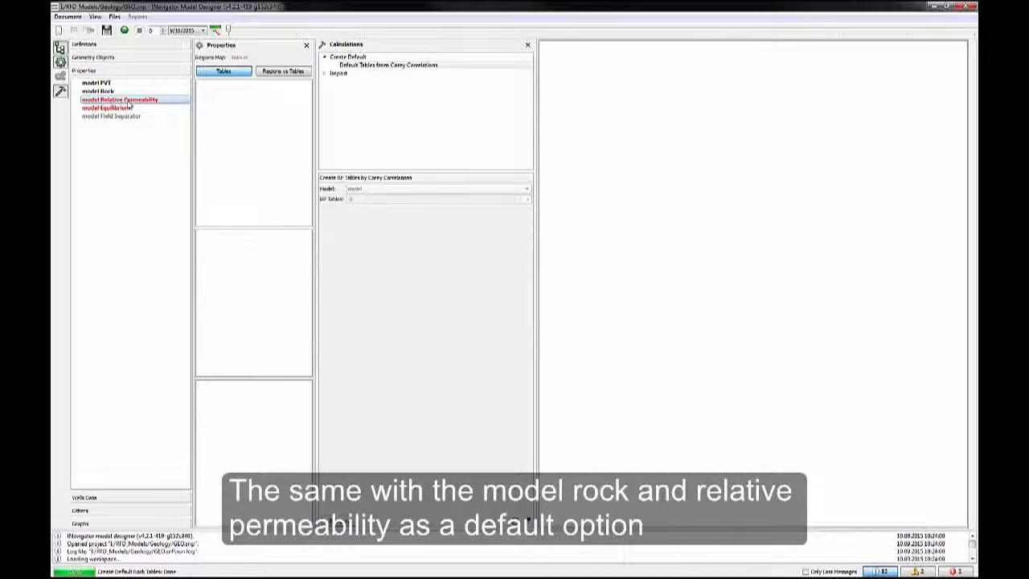
pyautogui.click(341, 521)
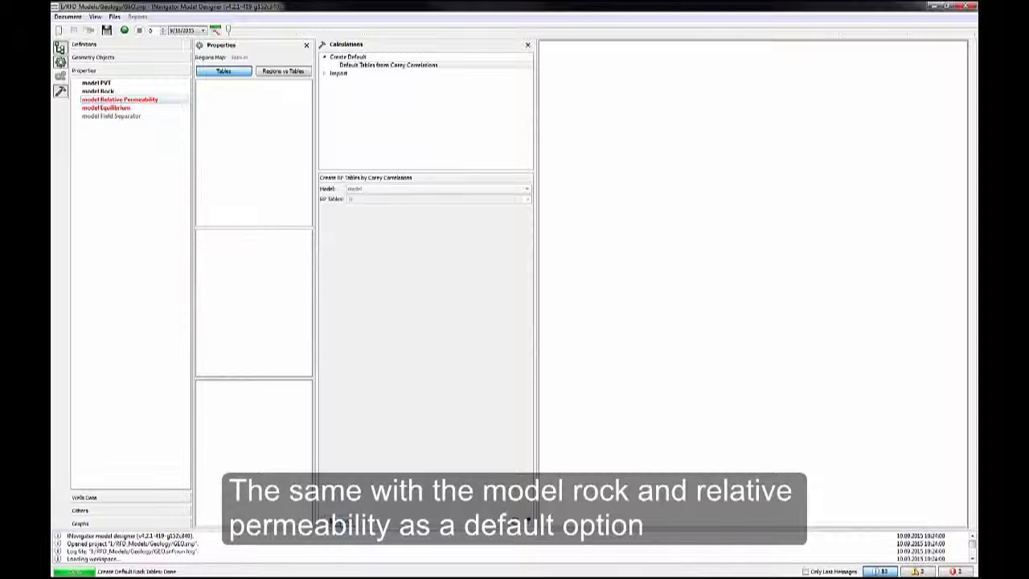
# Create the default equilibrium tables for the model
pyautogui.click(109, 109)
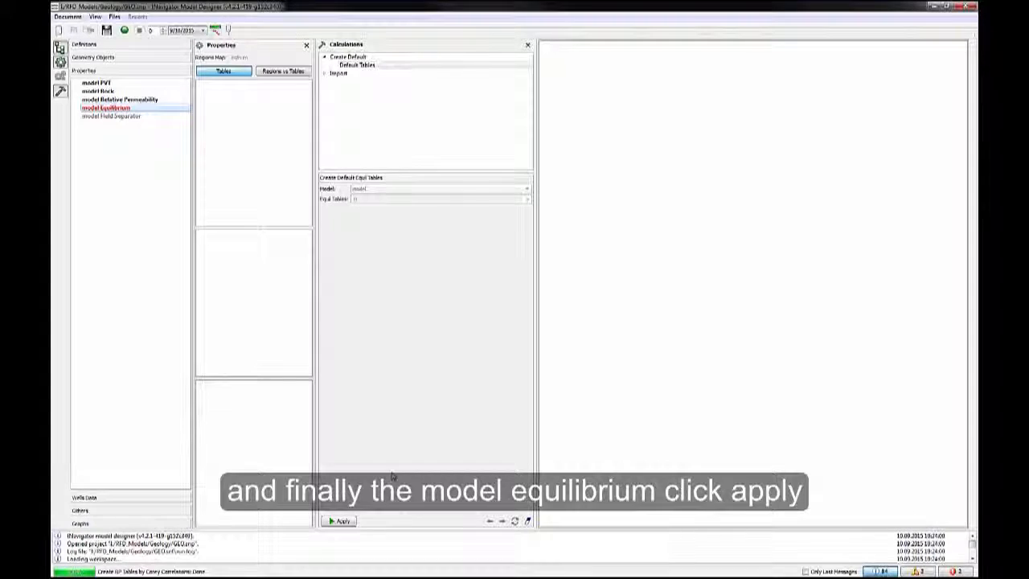
pyautogui.click(340, 522)
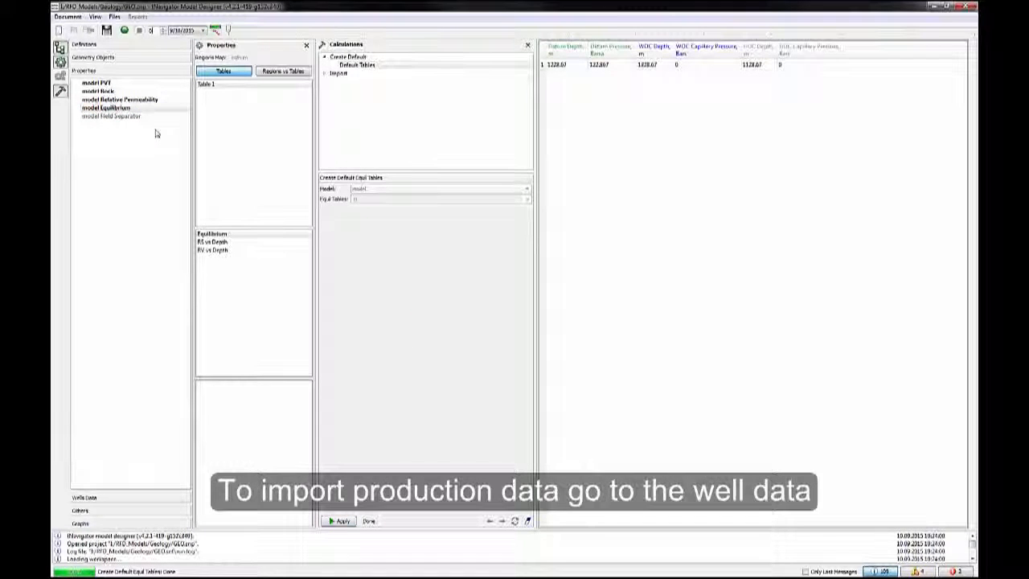
# Import the well history as one table from data-vol.txt in the Demo_Geology\Events and History folder
pyautogui.click(141, 499)
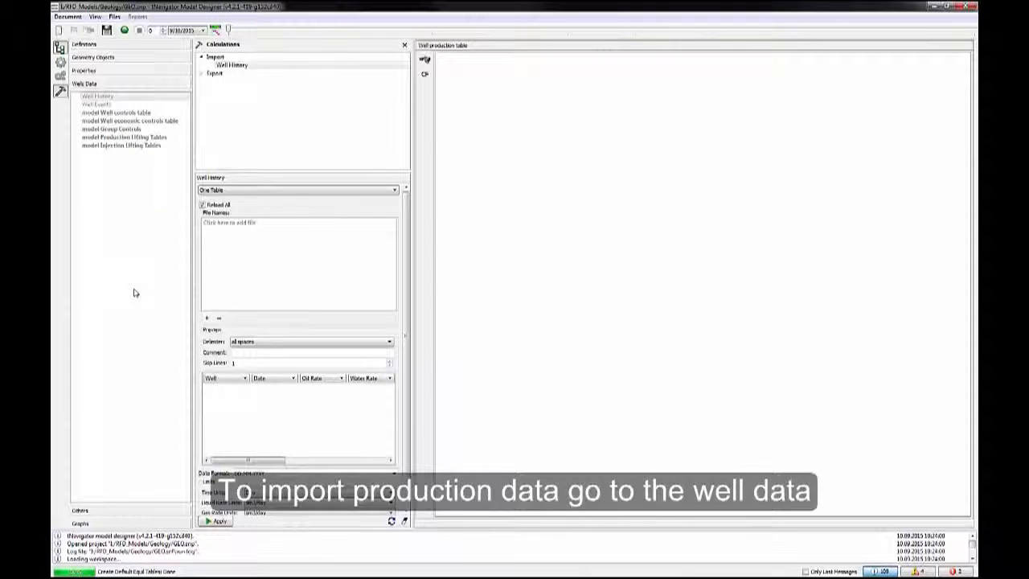
pyautogui.click(238, 231)
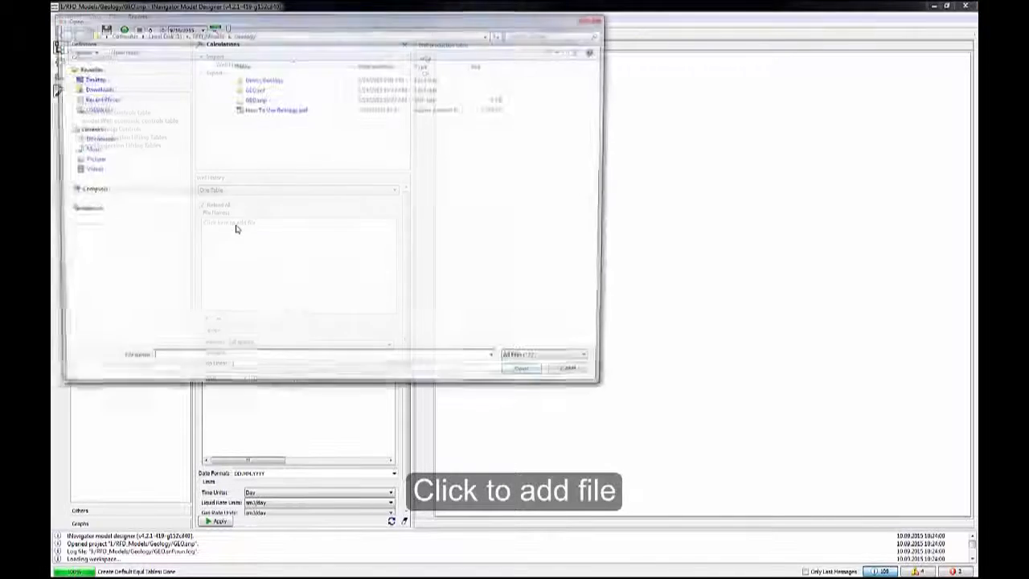
pyautogui.doubleClick(262, 78)
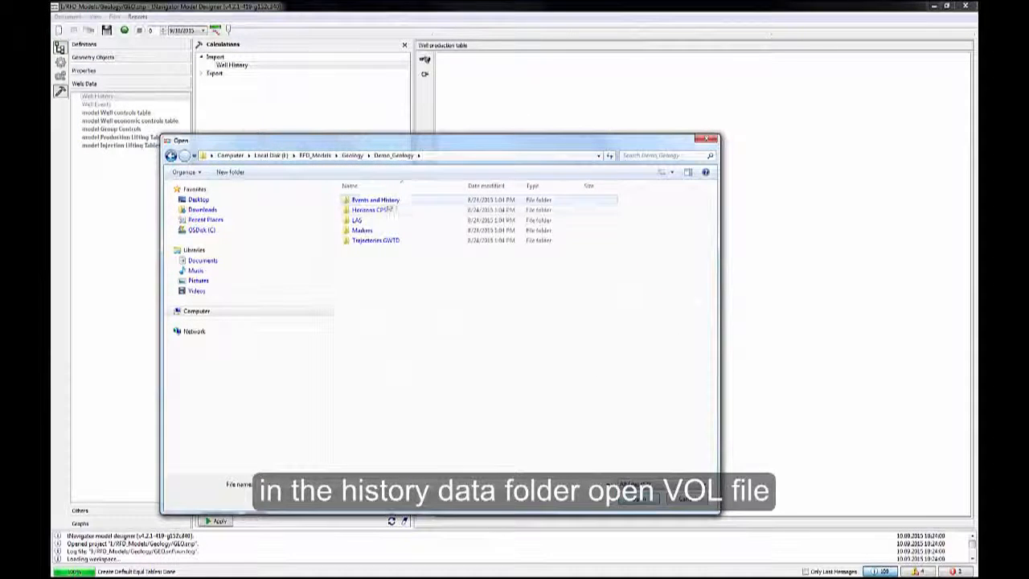
pyautogui.doubleClick(380, 201)
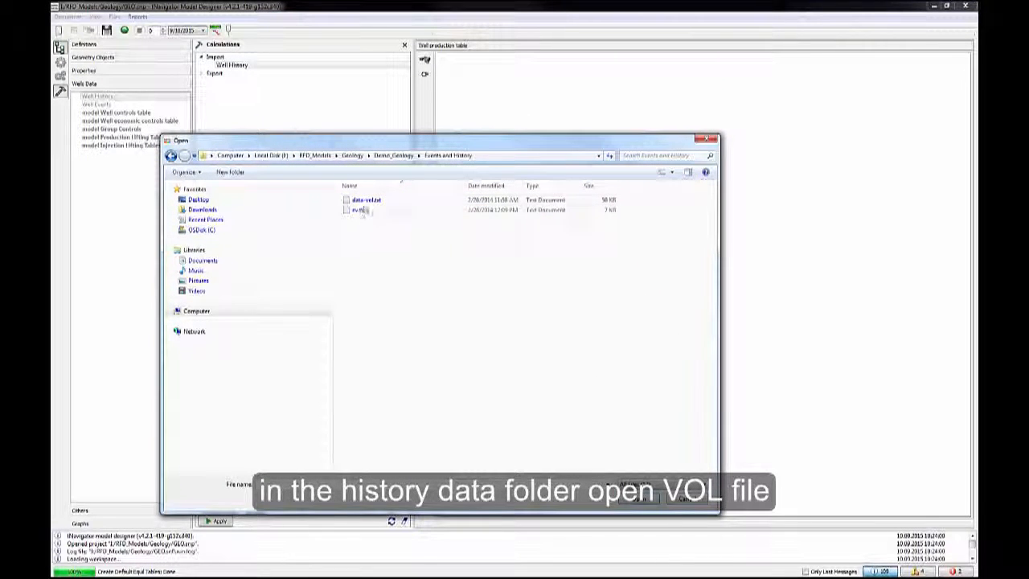
pyautogui.doubleClick(366, 200)
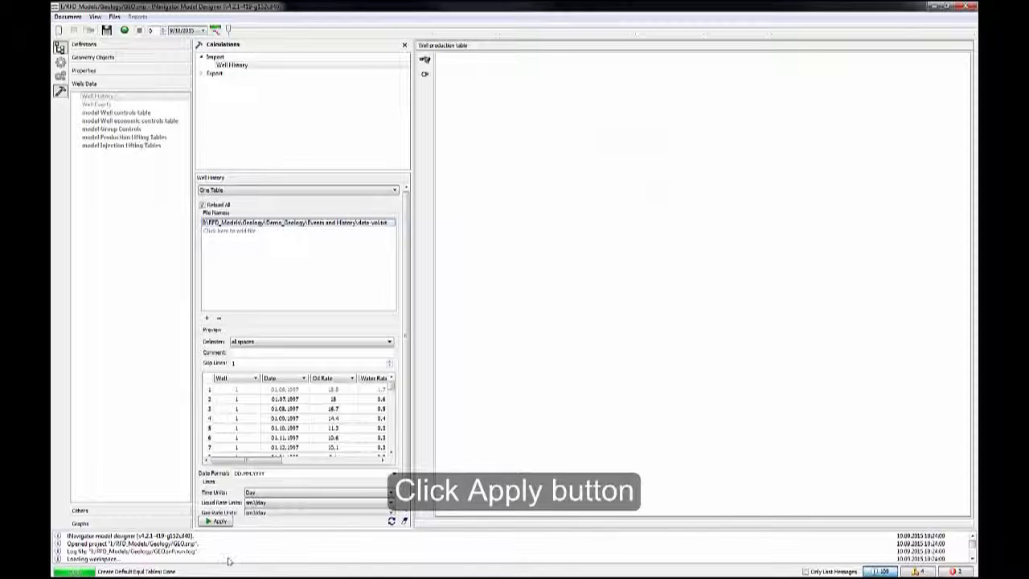
pyautogui.click(217, 522)
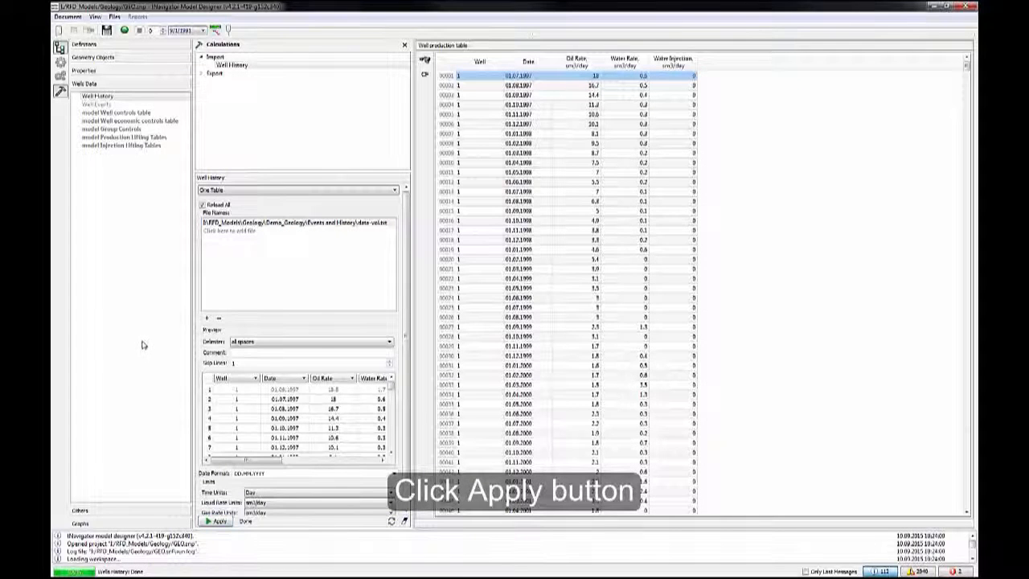
# Import the well events as one table from ev.txt in the Events and History folder and save the project
pyautogui.click(98, 104)
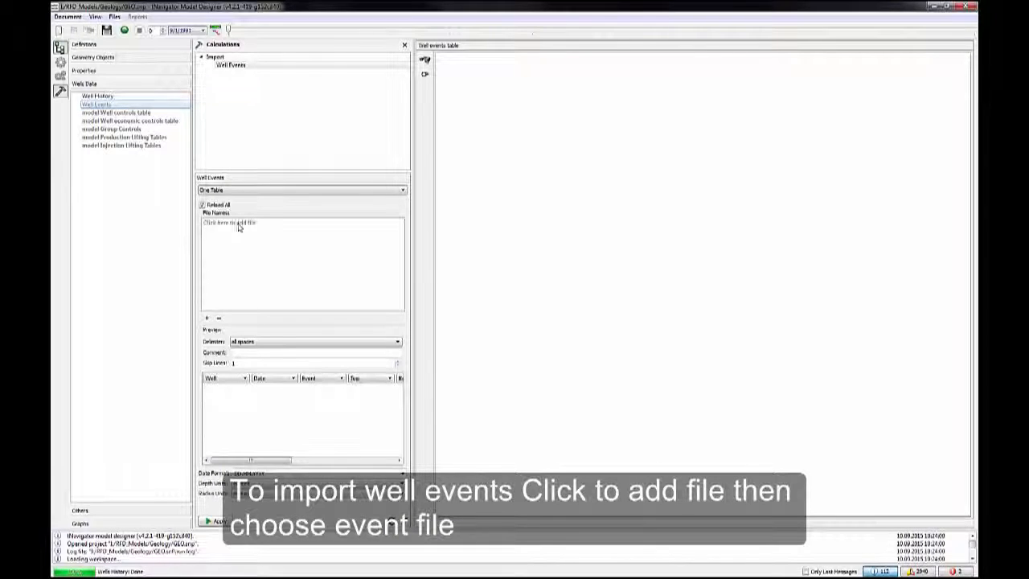
pyautogui.click(238, 227)
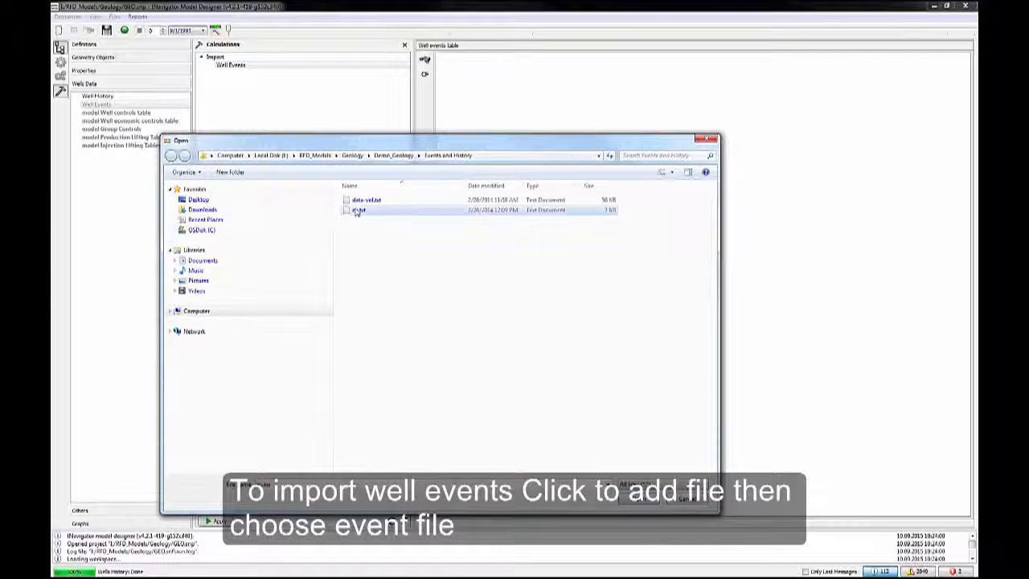
pyautogui.click(635, 498)
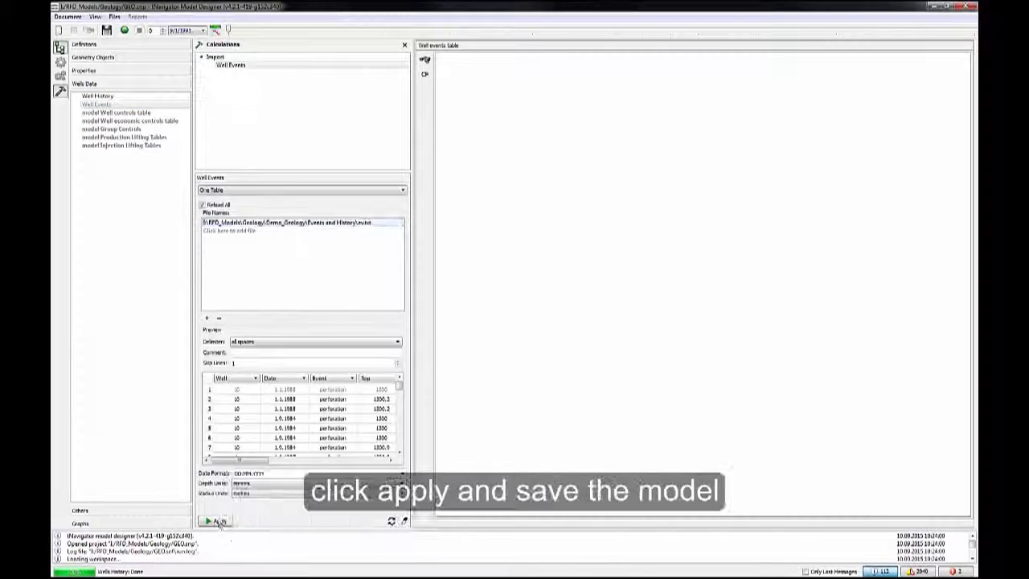
pyautogui.click(213, 522)
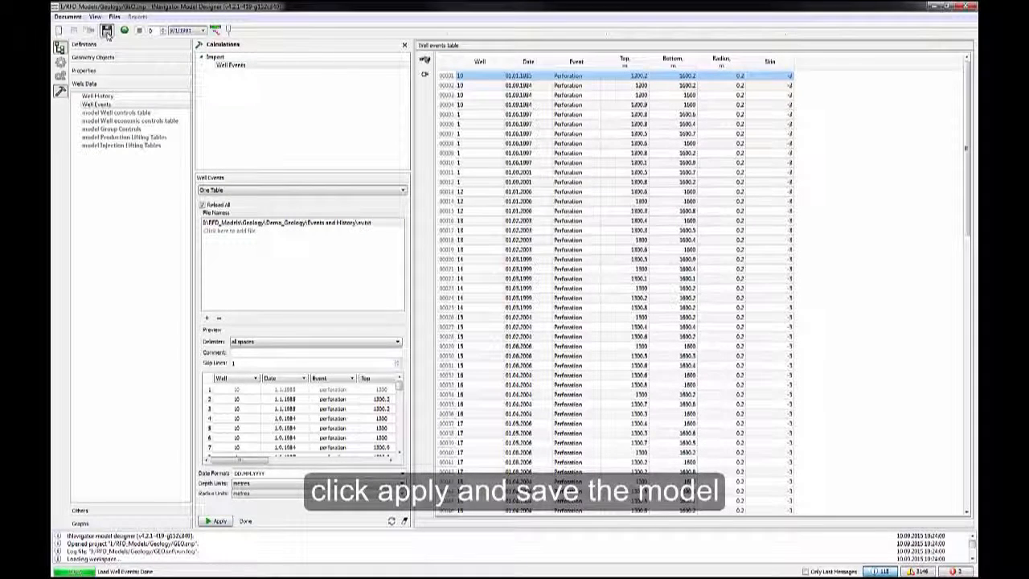
pyautogui.click(107, 32)
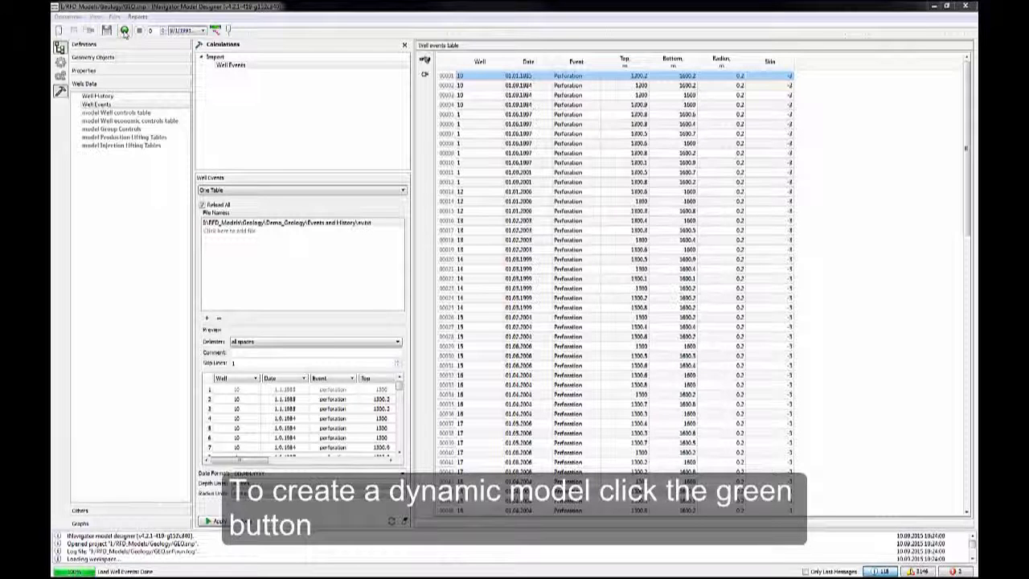
# Create the dynamic model with the existing settings and run its simulation after checking the wells listed in the graphs
pyautogui.click(124, 32)
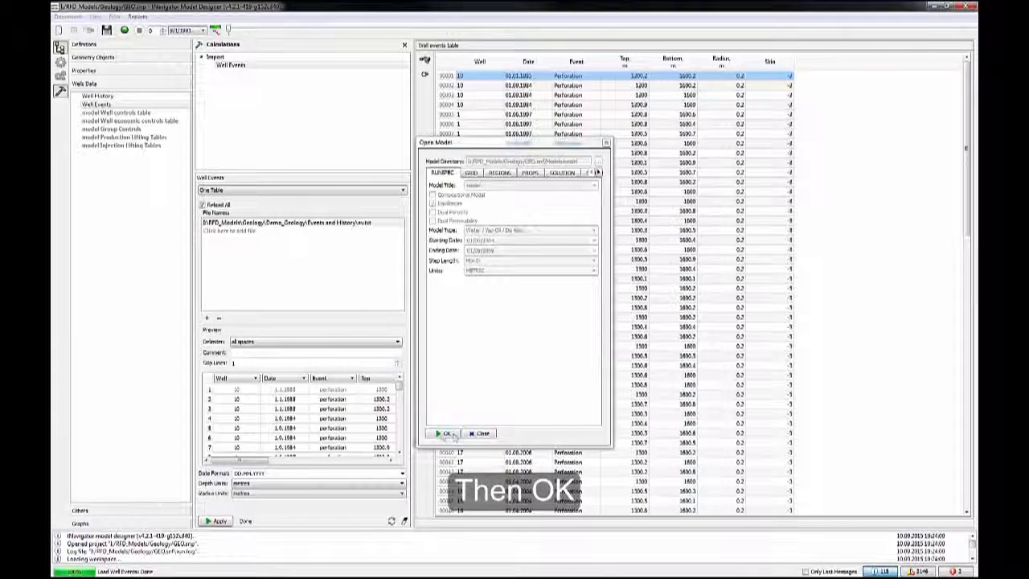
pyautogui.click(444, 431)
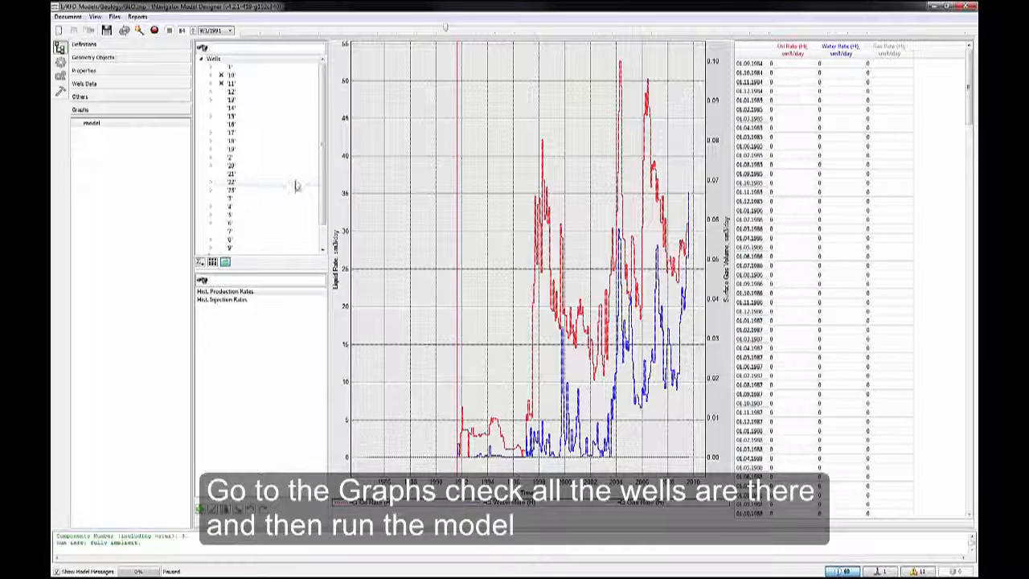
pyautogui.scroll(-1, 284, 77)
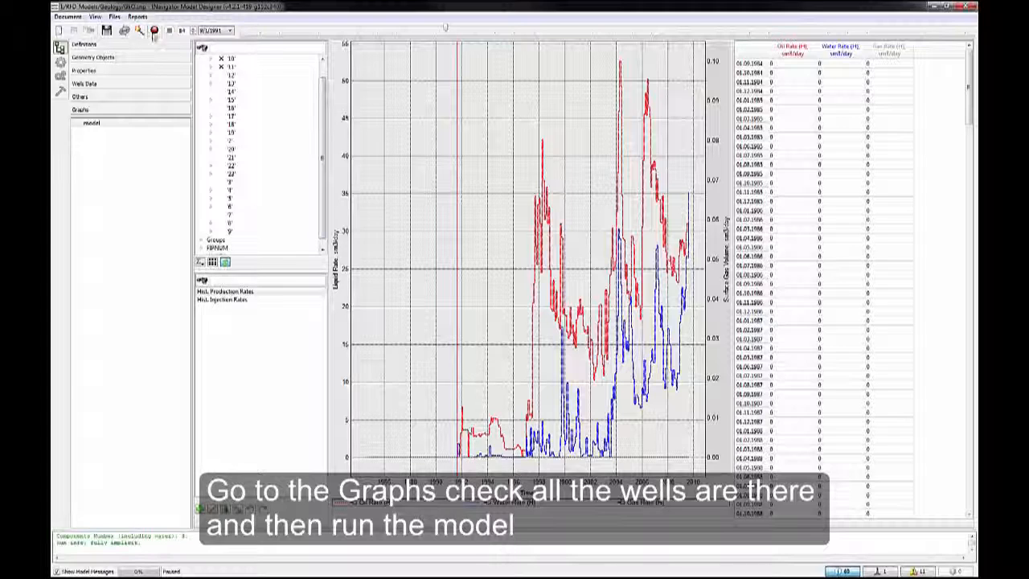
pyautogui.click(155, 30)
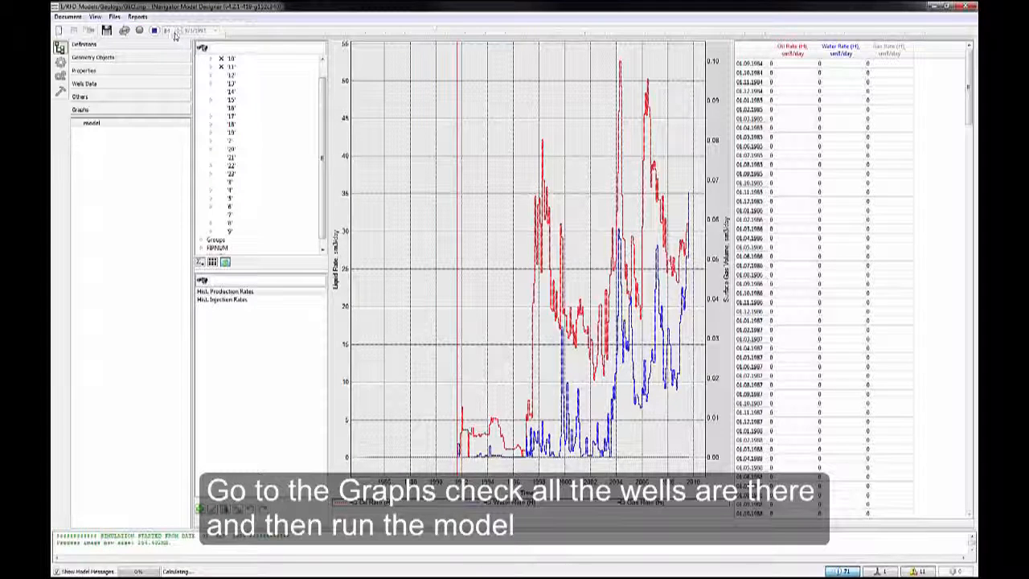